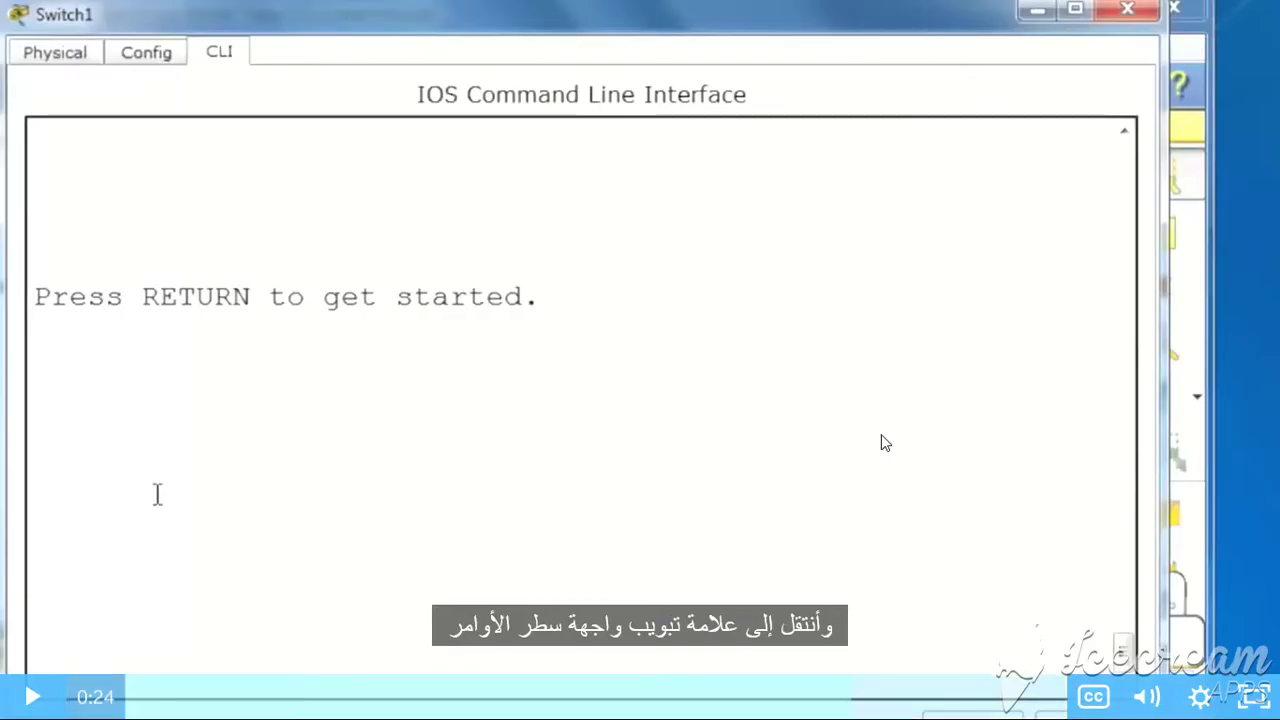
On Switch1's CLI, Tab-complete en to enable and run it to reach the Switch# prompt.
{"action": "left_click", "coordinate": [881, 434]}
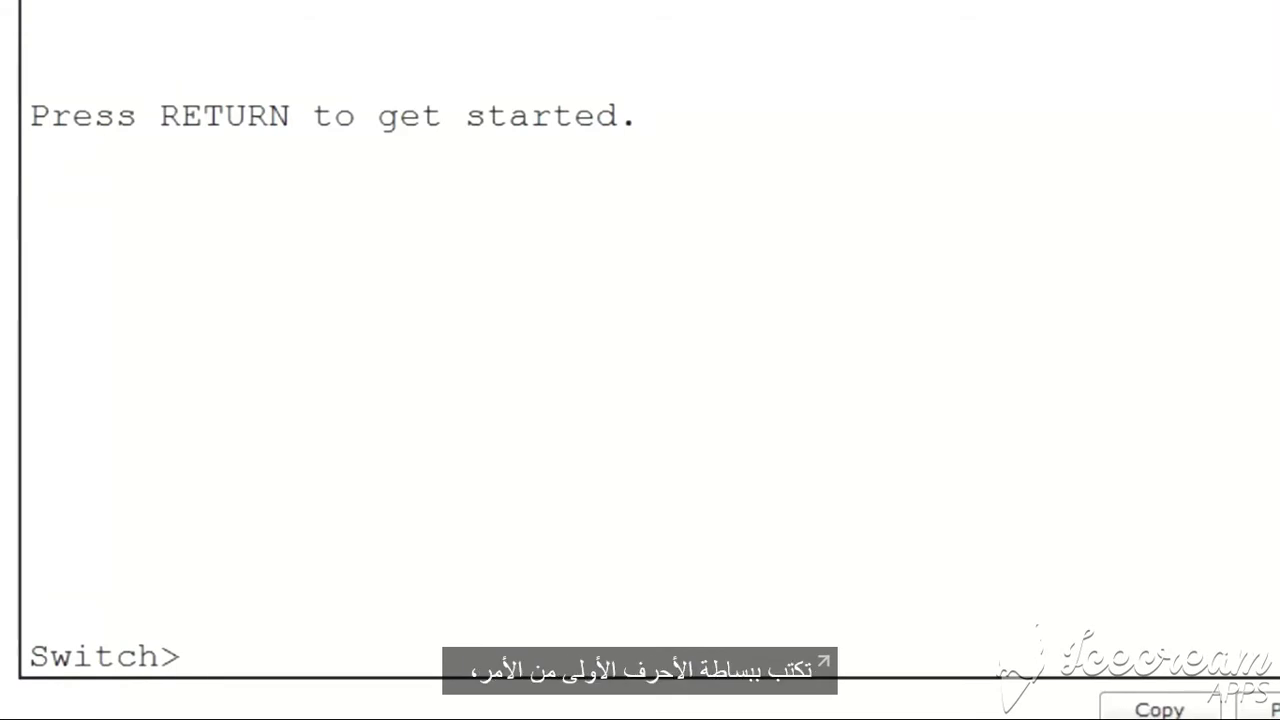
{"action": "type", "text": "en"}
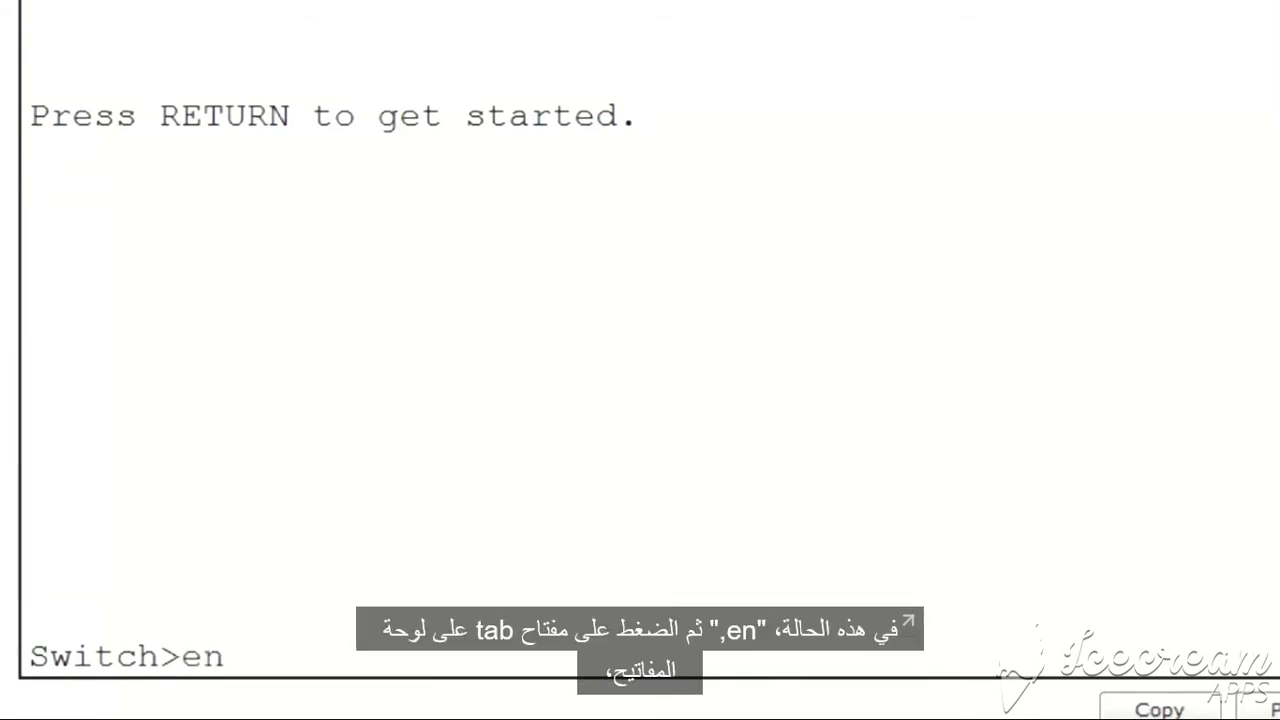
{"action": "key", "text": "Tab"}
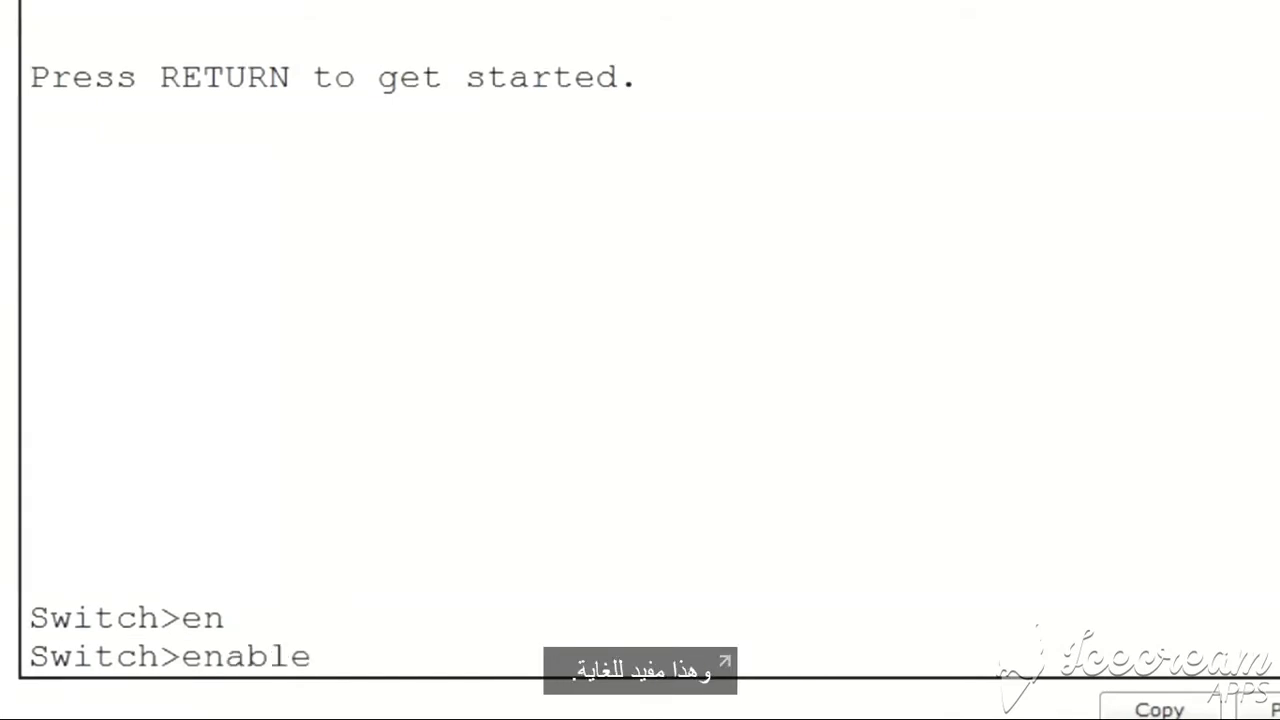
{"action": "key", "text": "Return"}
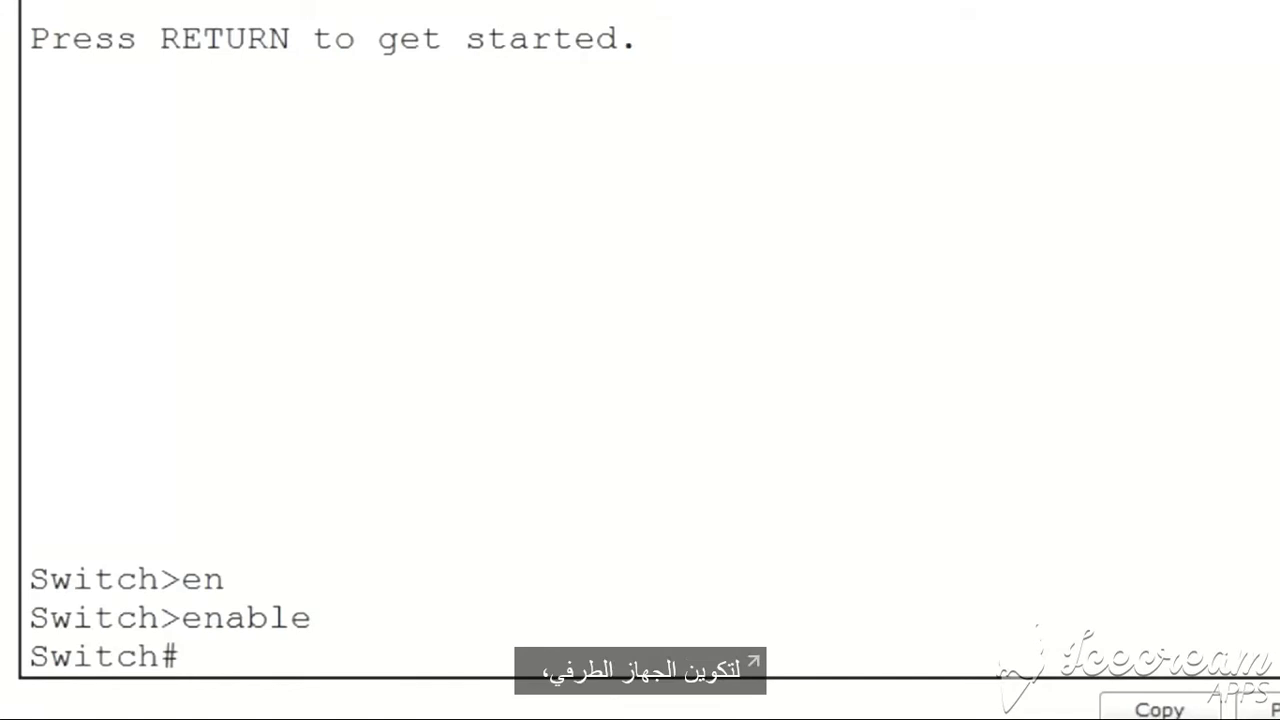
Try Tab-completing the ambiguous con, then list its matching commands (configure, connect) with ?
{"action": "type", "text": "con"}
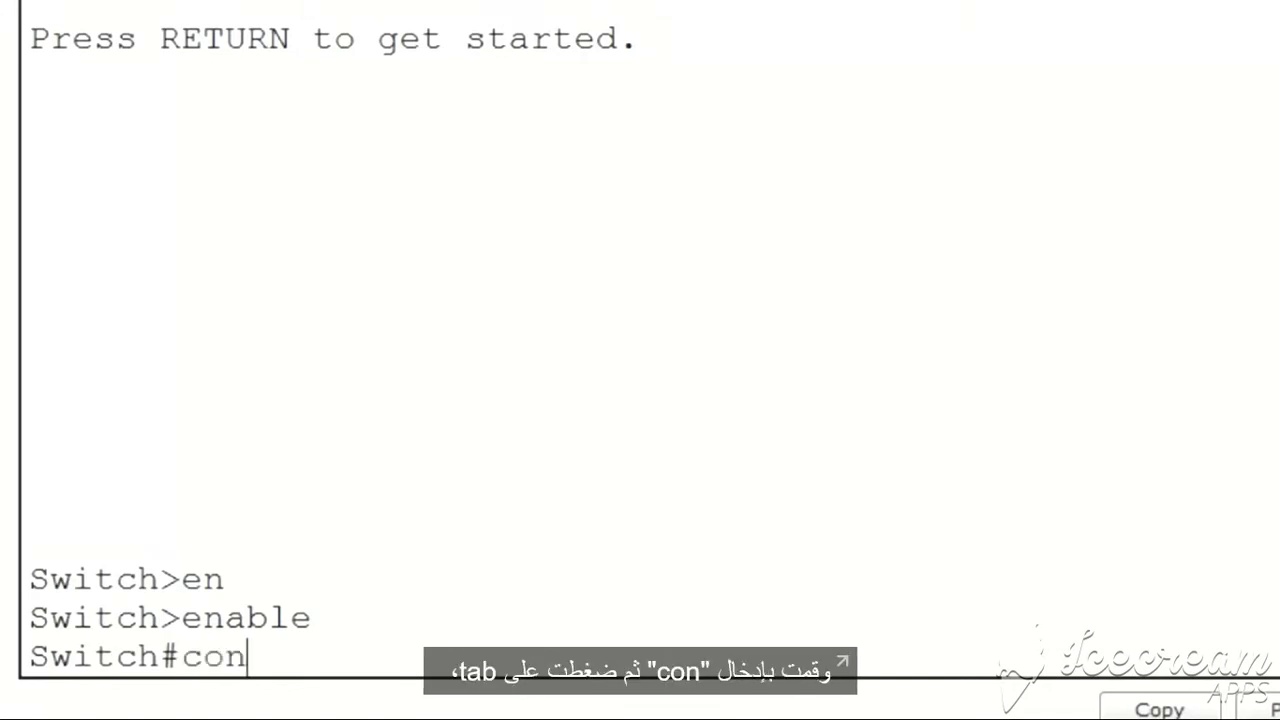
{"action": "key", "text": "Tab"}
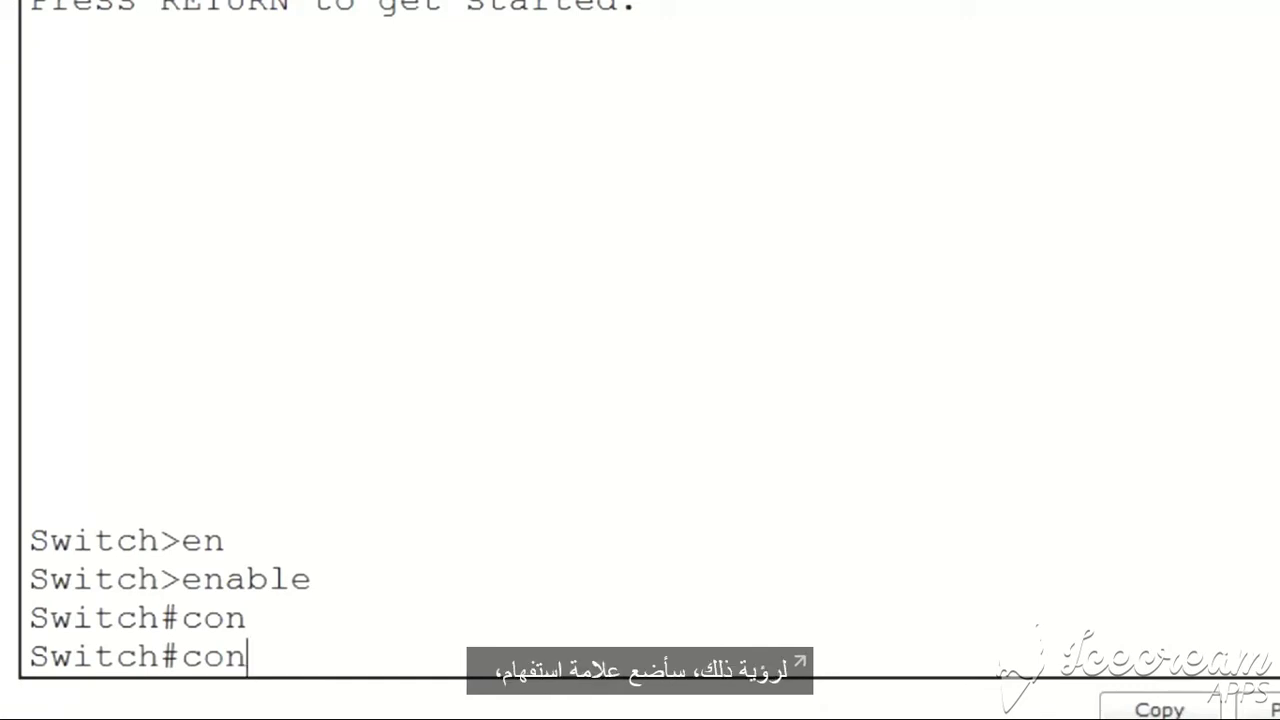
{"action": "type", "text": "?"}
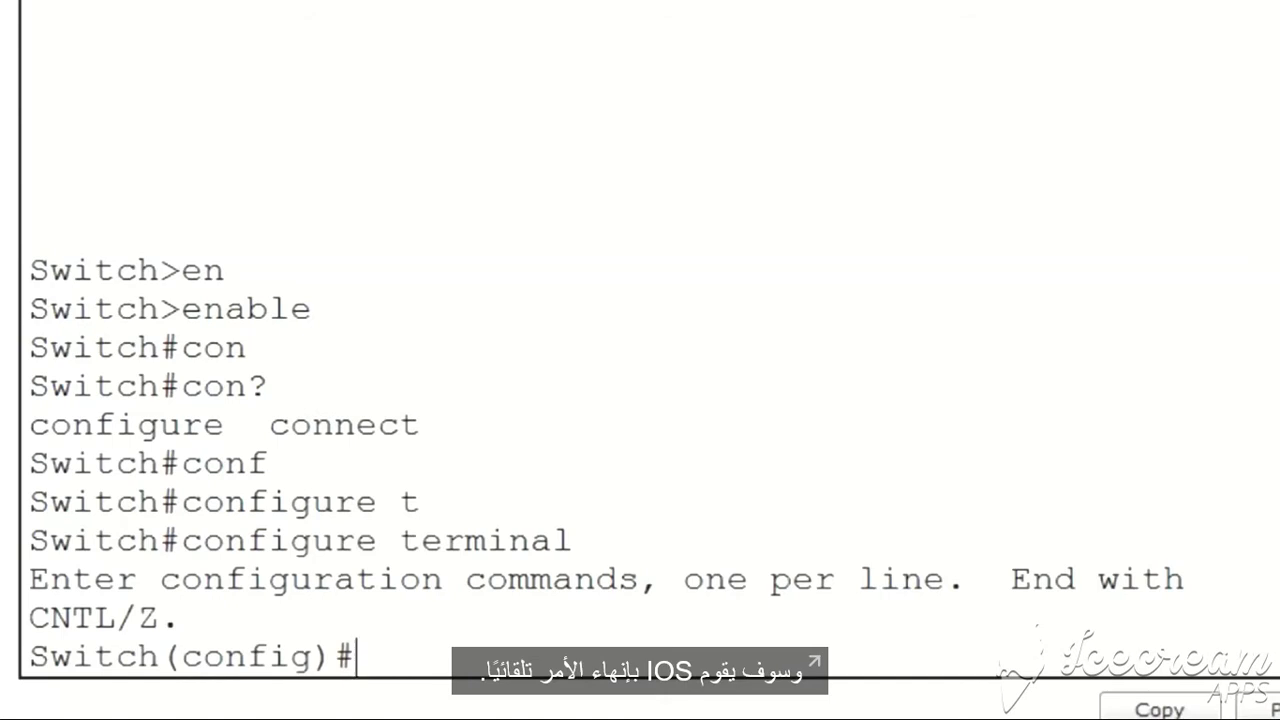
Expand int to interface and type out the full interface fastethernet 0/1 command.
{"action": "type", "text": "int"}
{"action": "key", "text": "Tab"}
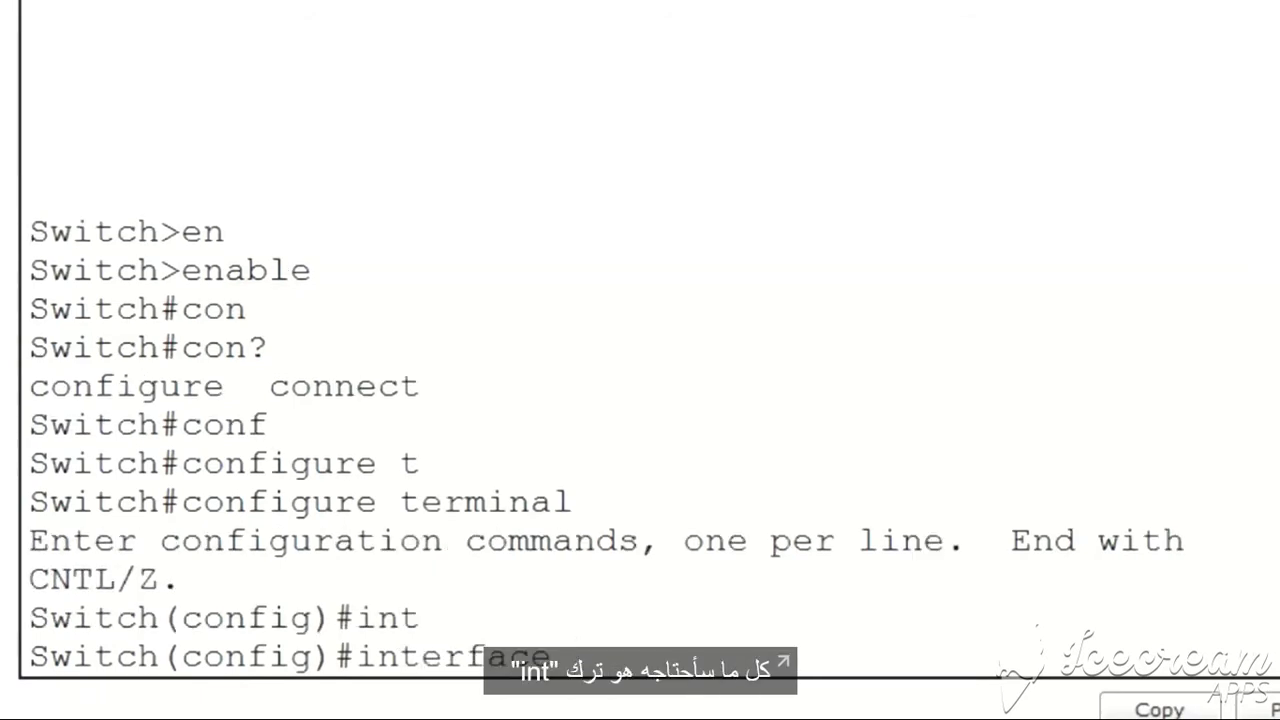
{"action": "key", "text": "BackSpace"}
{"action": "key", "text": "BackSpace"}
{"action": "key", "text": "BackSpace"}
{"action": "key", "text": "BackSpace"}
{"action": "key", "text": "BackSpace"}
{"action": "key", "text": "BackSpace"}
{"action": "key", "text": "BackSpace"}
{"action": "key", "text": "BackSpace"}
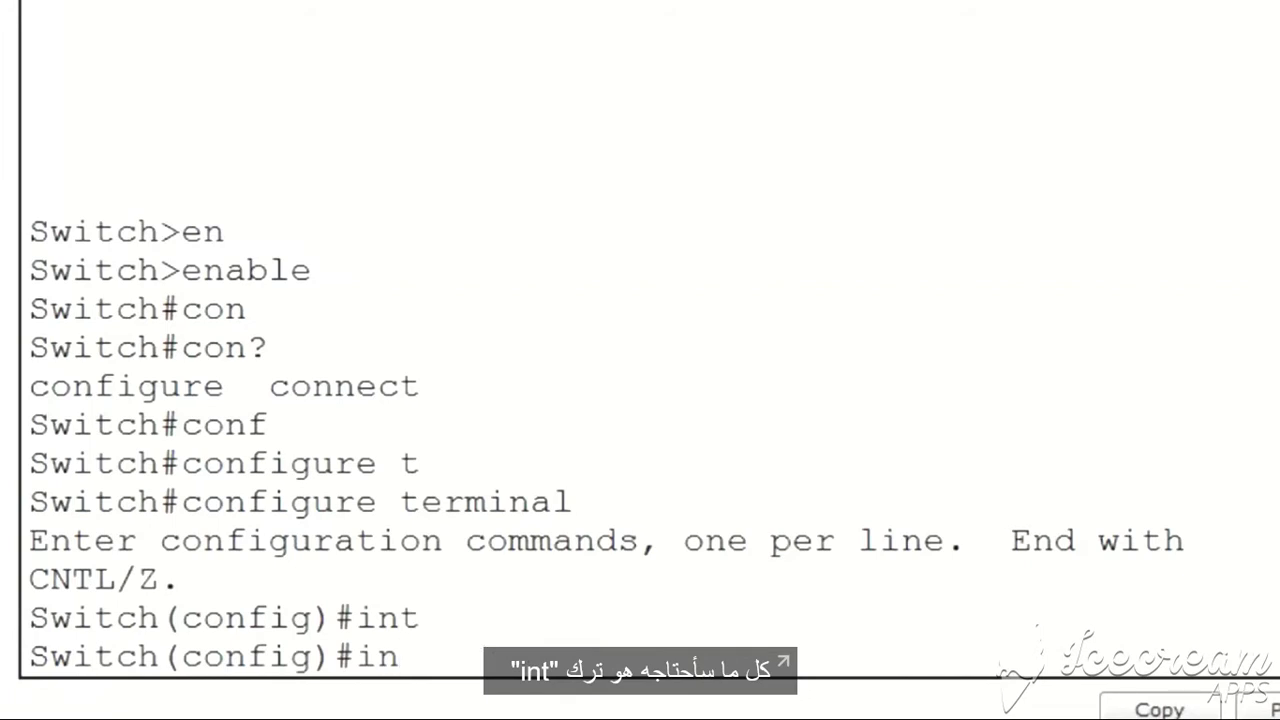
{"action": "type", "text": "t"}
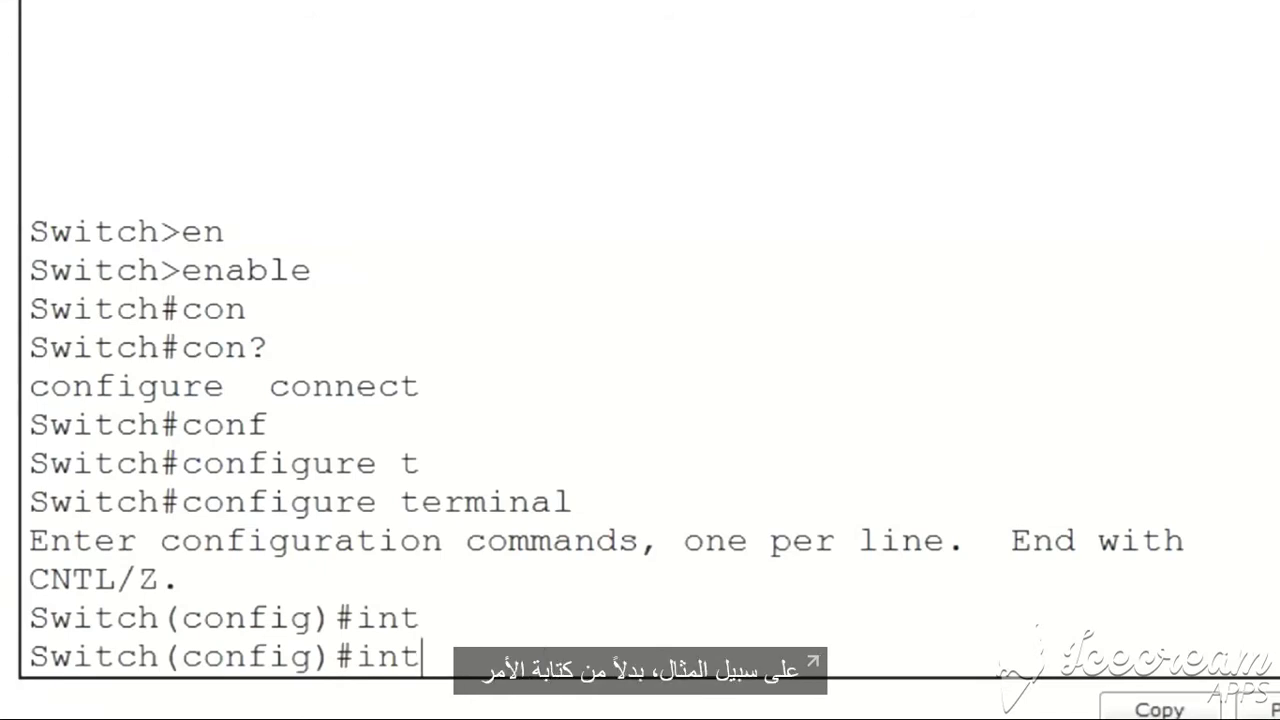
{"action": "type", "text": "erface "}
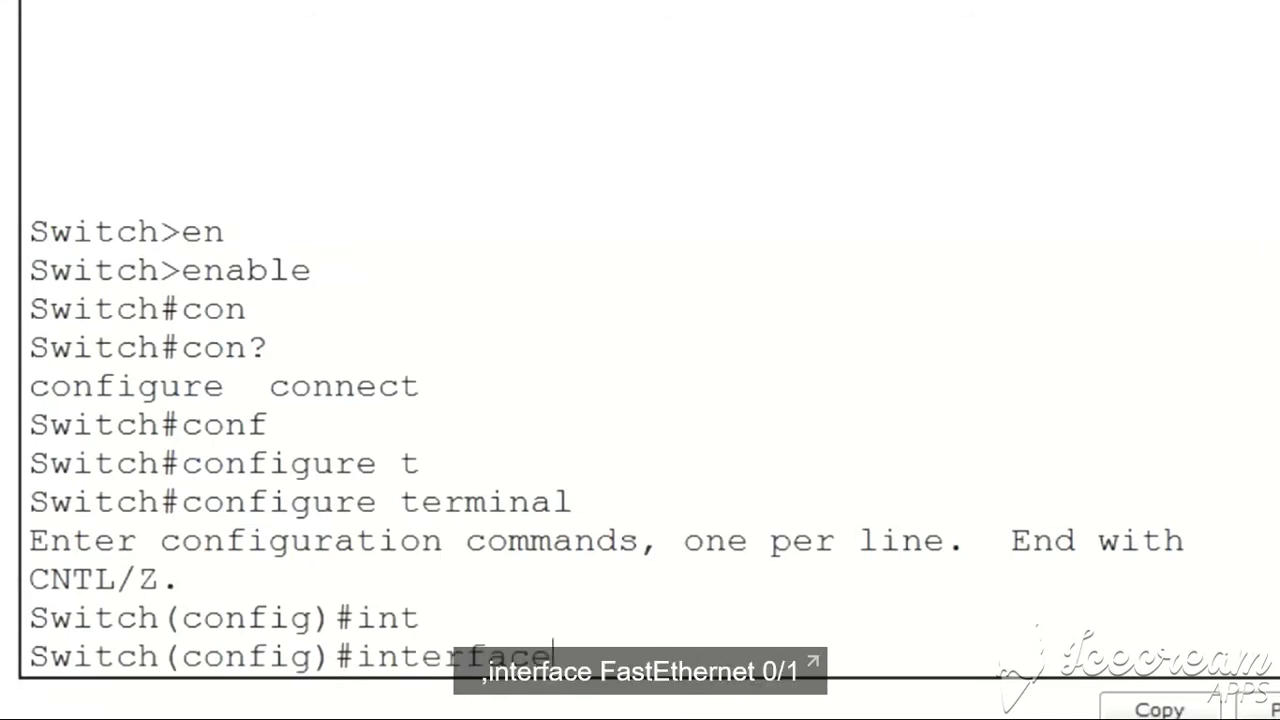
{"action": "type", "text": "fastethernet "}
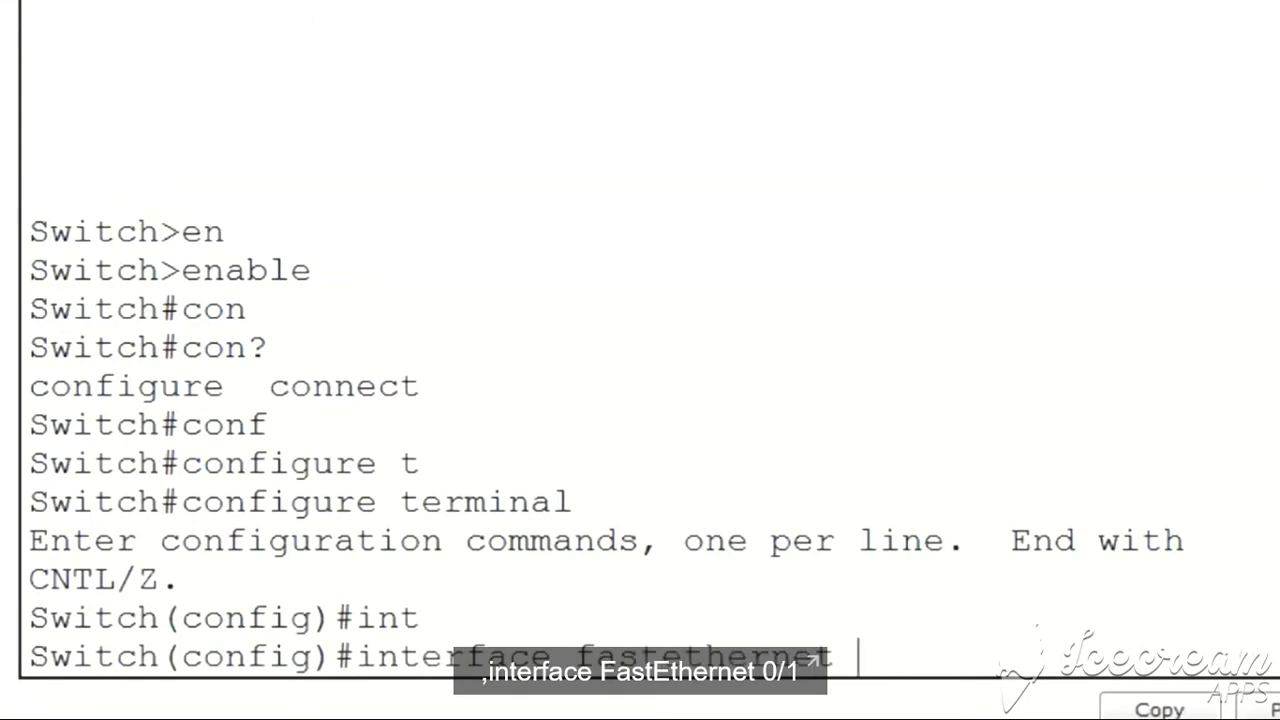
{"action": "type", "text": "0/1"}
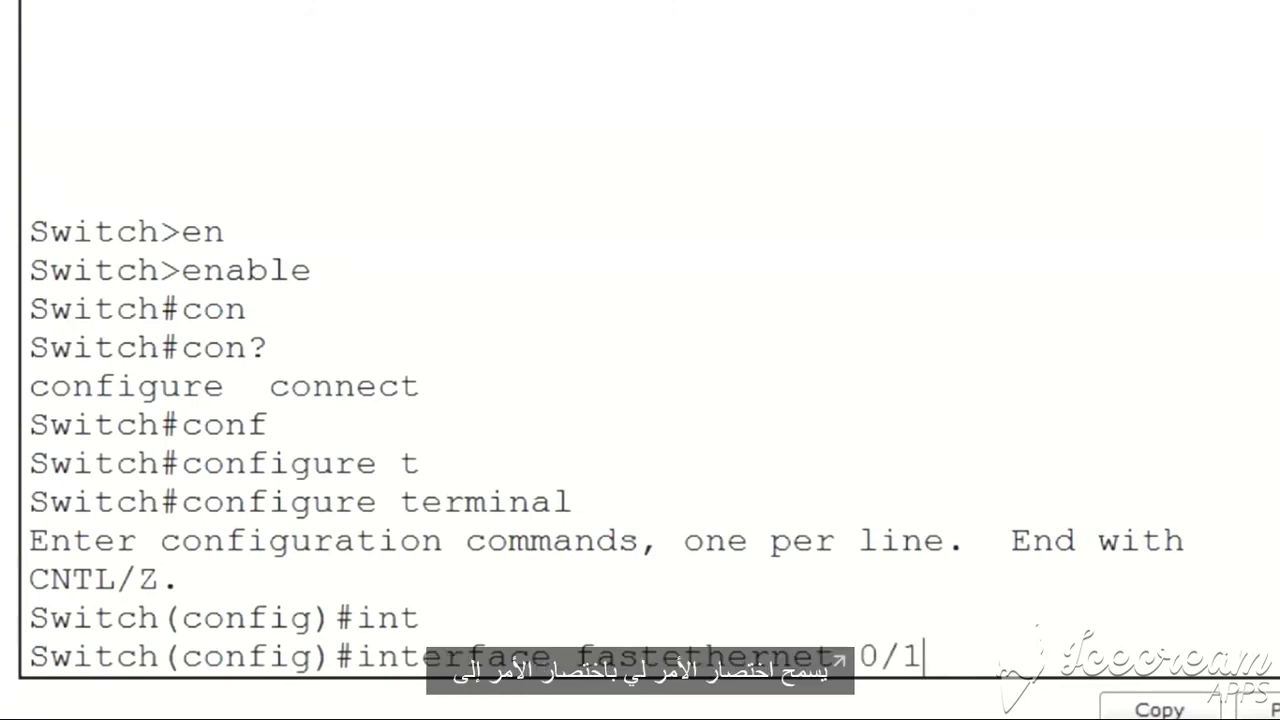
Replace it with the shortened int f 0/1 to enter FastEthernet 0/1 configuration.
{"action": "key", "text": "BackSpace"}
{"action": "key", "text": "BackSpace"}
{"action": "key", "text": "BackSpace"}
{"action": "key", "text": "BackSpace"}
{"action": "key", "text": "BackSpace"}
{"action": "key", "text": "BackSpace"}
{"action": "key", "text": "BackSpace"}
{"action": "key", "text": "BackSpace"}
{"action": "key", "text": "BackSpace"}
{"action": "key", "text": "BackSpace"}
{"action": "key", "text": "BackSpace"}
{"action": "key", "text": "BackSpace"}
{"action": "key", "text": "BackSpace"}
{"action": "key", "text": "BackSpace"}
{"action": "key", "text": "BackSpace"}
{"action": "key", "text": "BackSpace"}
{"action": "key", "text": "BackSpace"}
{"action": "key", "text": "BackSpace"}
{"action": "key", "text": "BackSpace"}
{"action": "key", "text": "BackSpace"}
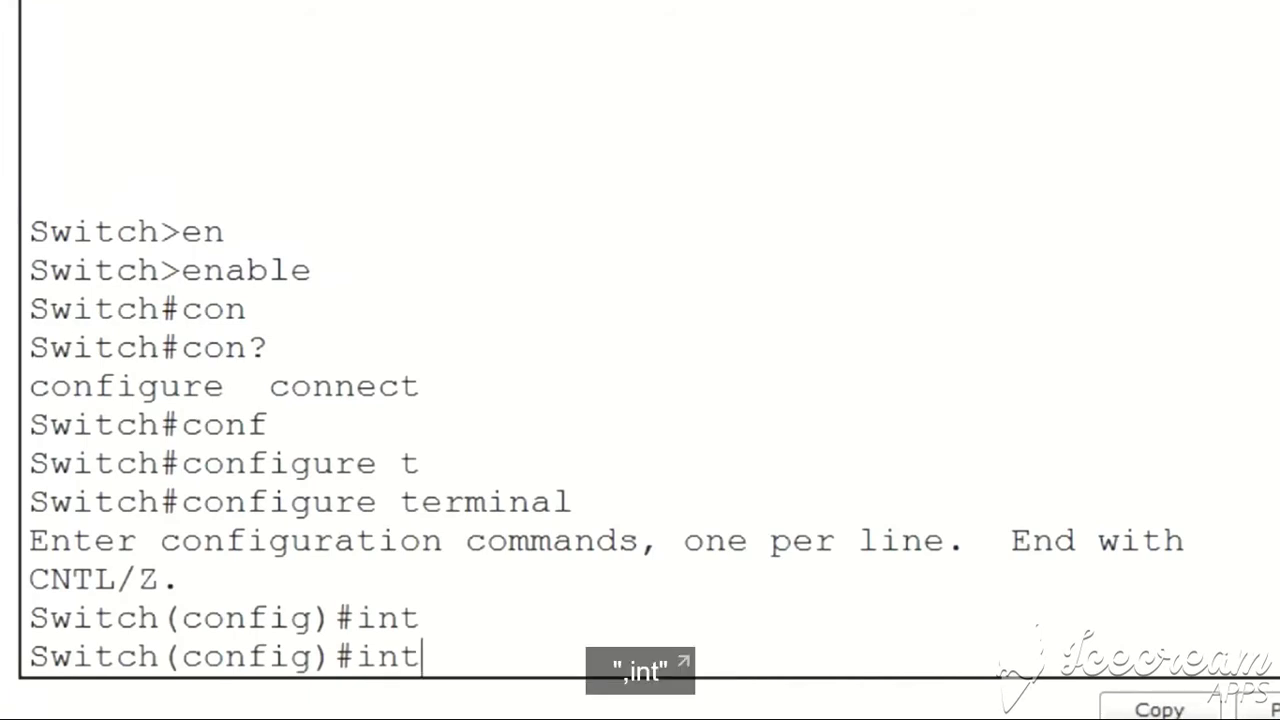
{"action": "type", "text": "f"}
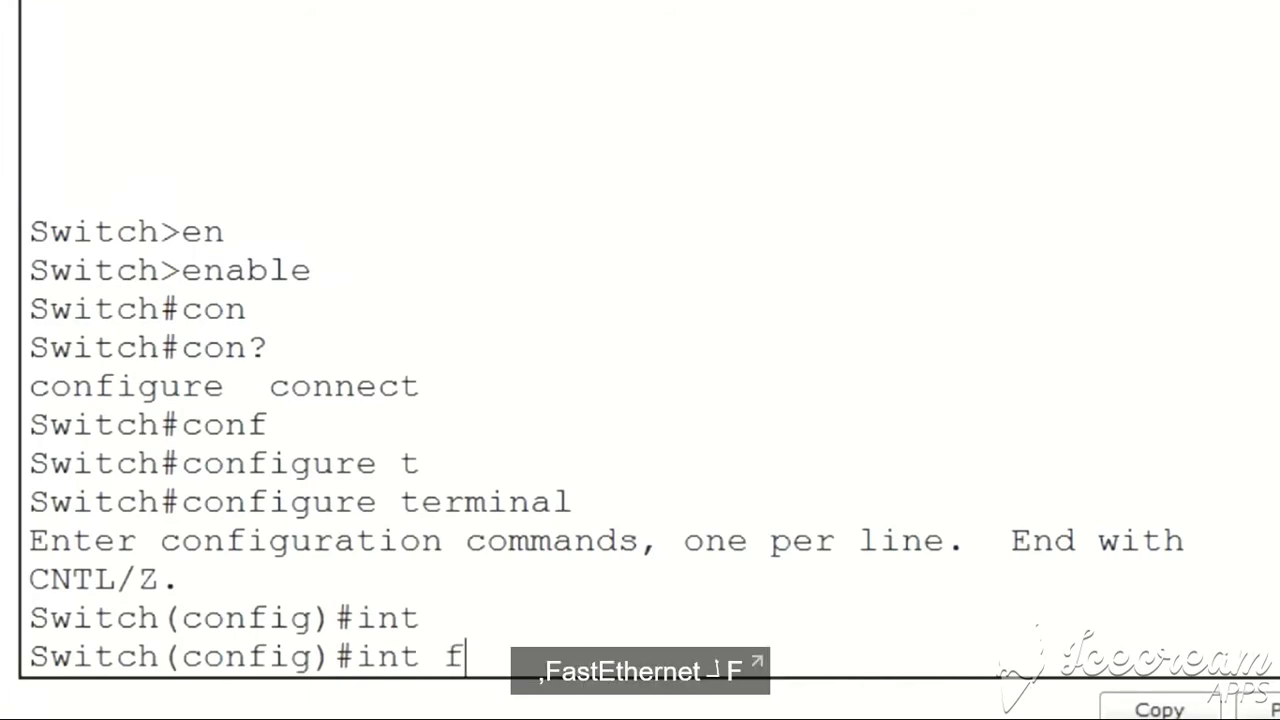
{"action": "type", "text": " 0/1"}
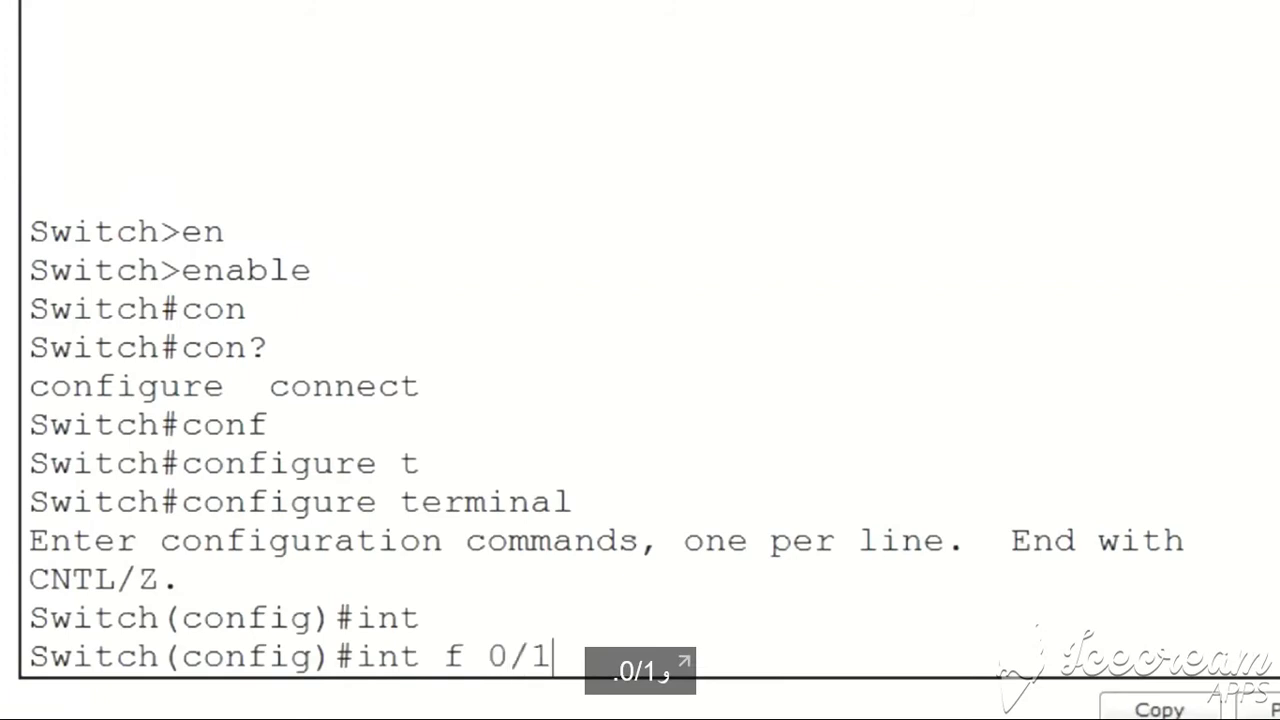
{"action": "key", "text": "Return"}
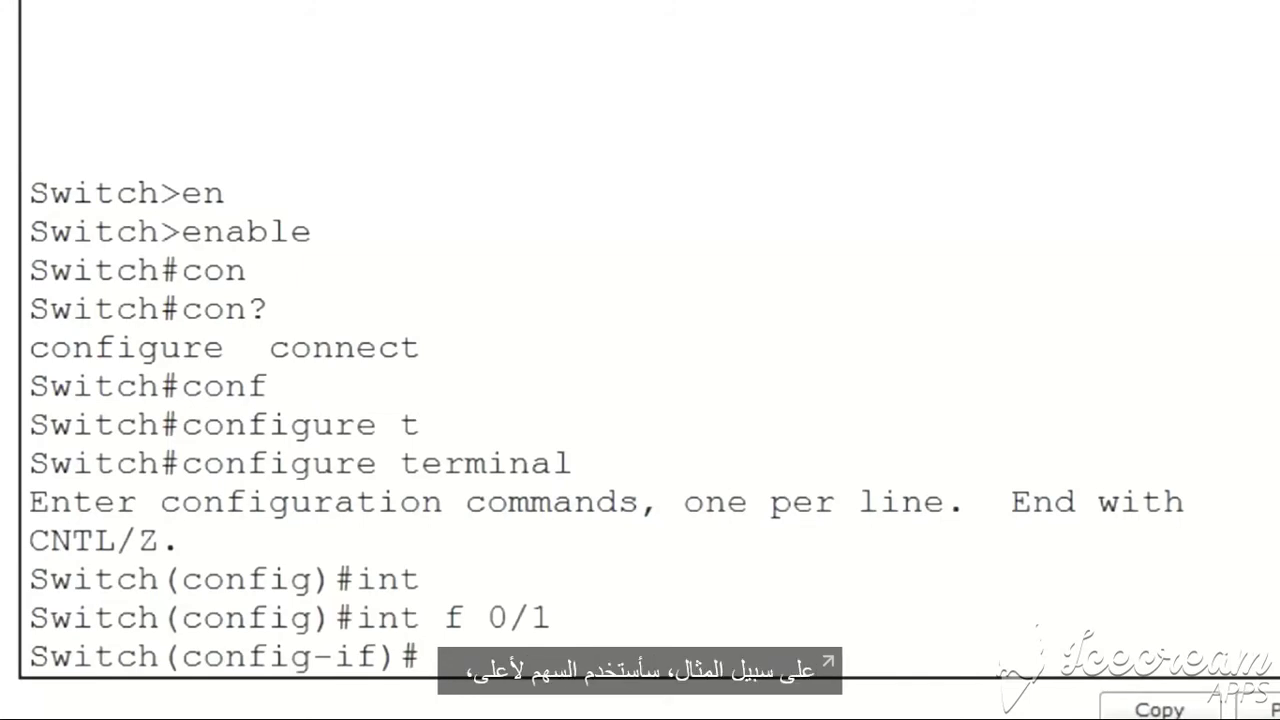
Recall and erase a history command, then Ctrl+C out of config-if back to Switch#.
{"action": "key", "text": "Up"}
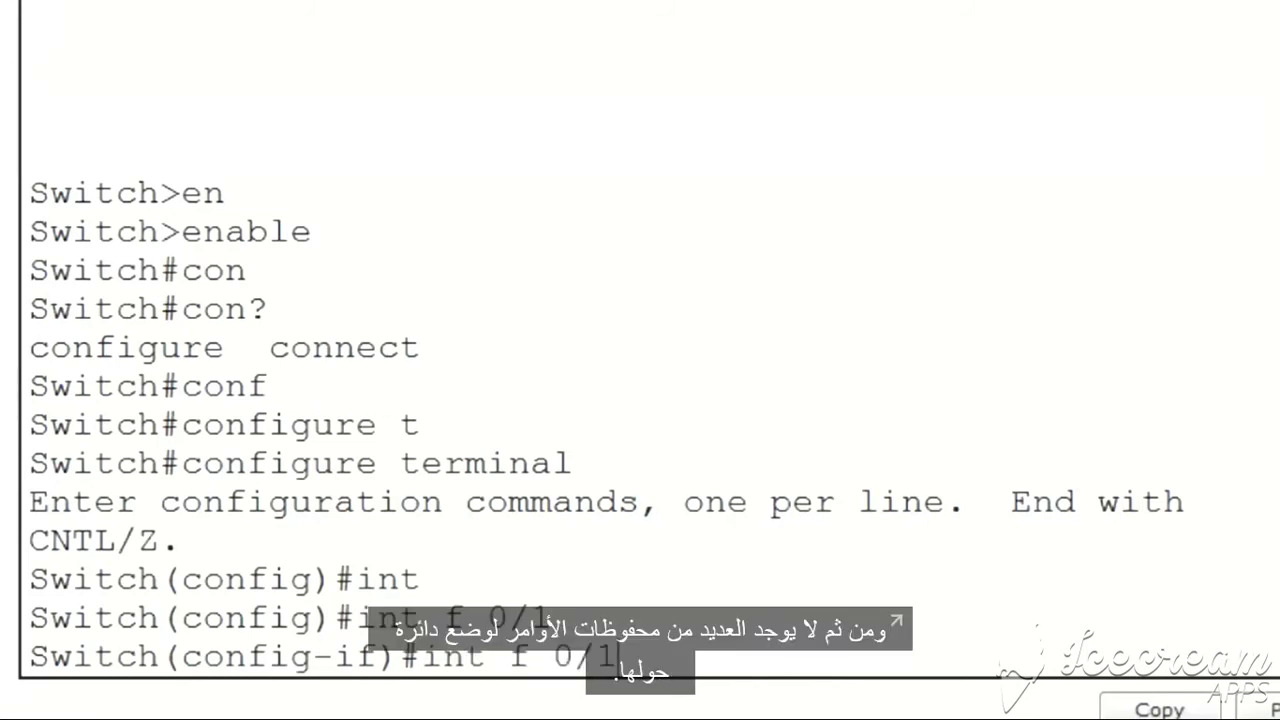
{"action": "key", "text": "BackSpace"}
{"action": "key", "text": "BackSpace"}
{"action": "key", "text": "BackSpace"}
{"action": "key", "text": "BackSpace"}
{"action": "key", "text": "BackSpace"}
{"action": "key", "text": "BackSpace"}
{"action": "key", "text": "BackSpace"}
{"action": "key", "text": "BackSpace"}
{"action": "key", "text": "BackSpace"}
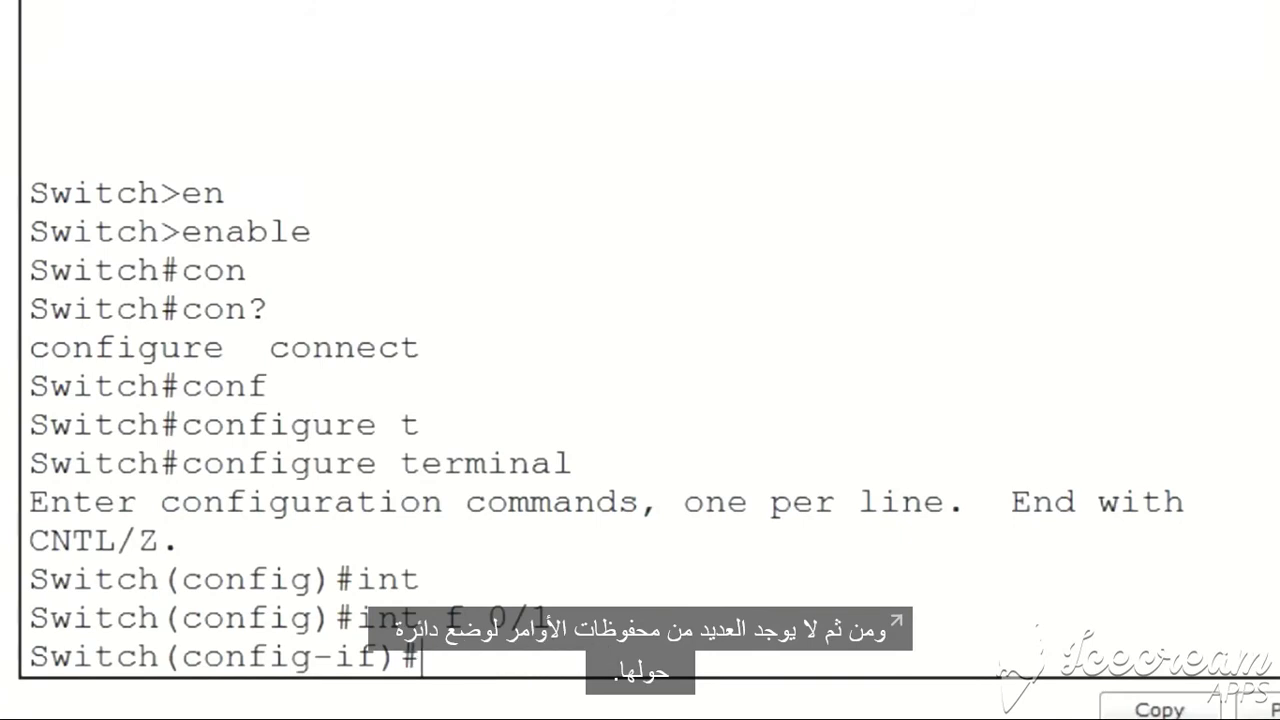
{"action": "key", "text": "ctrl+c"}
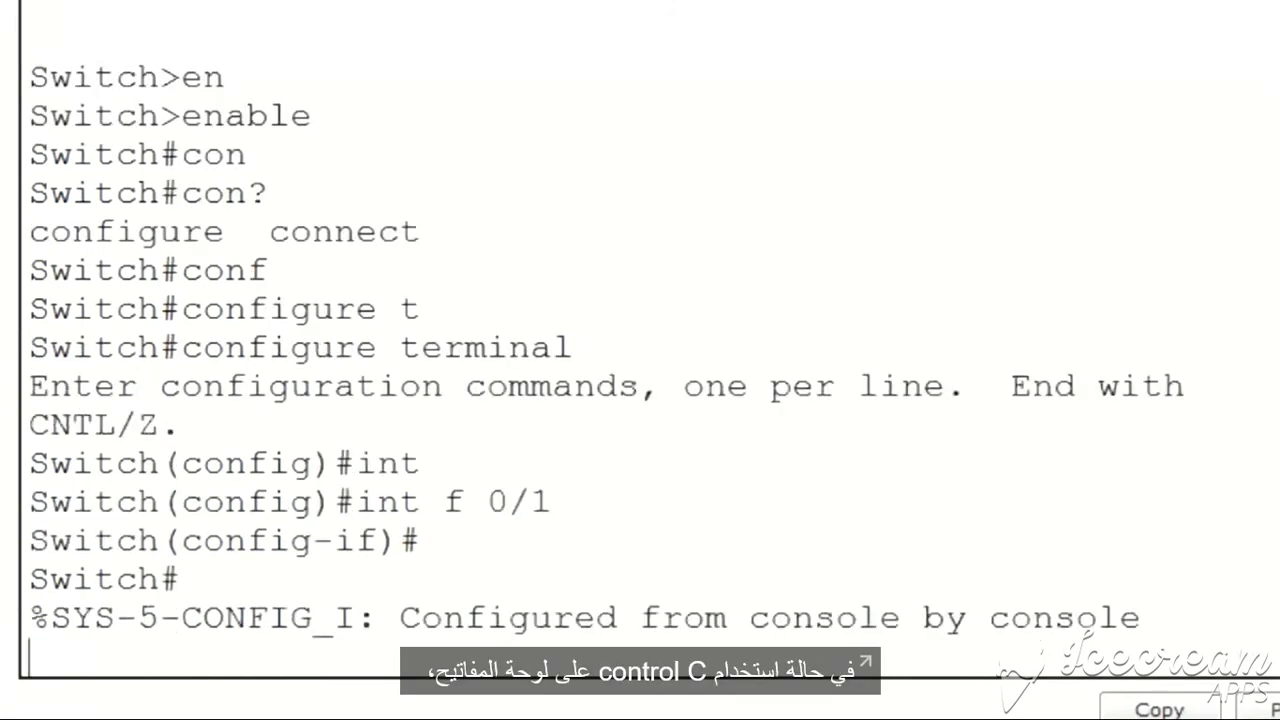
{"action": "key", "text": "Return"}
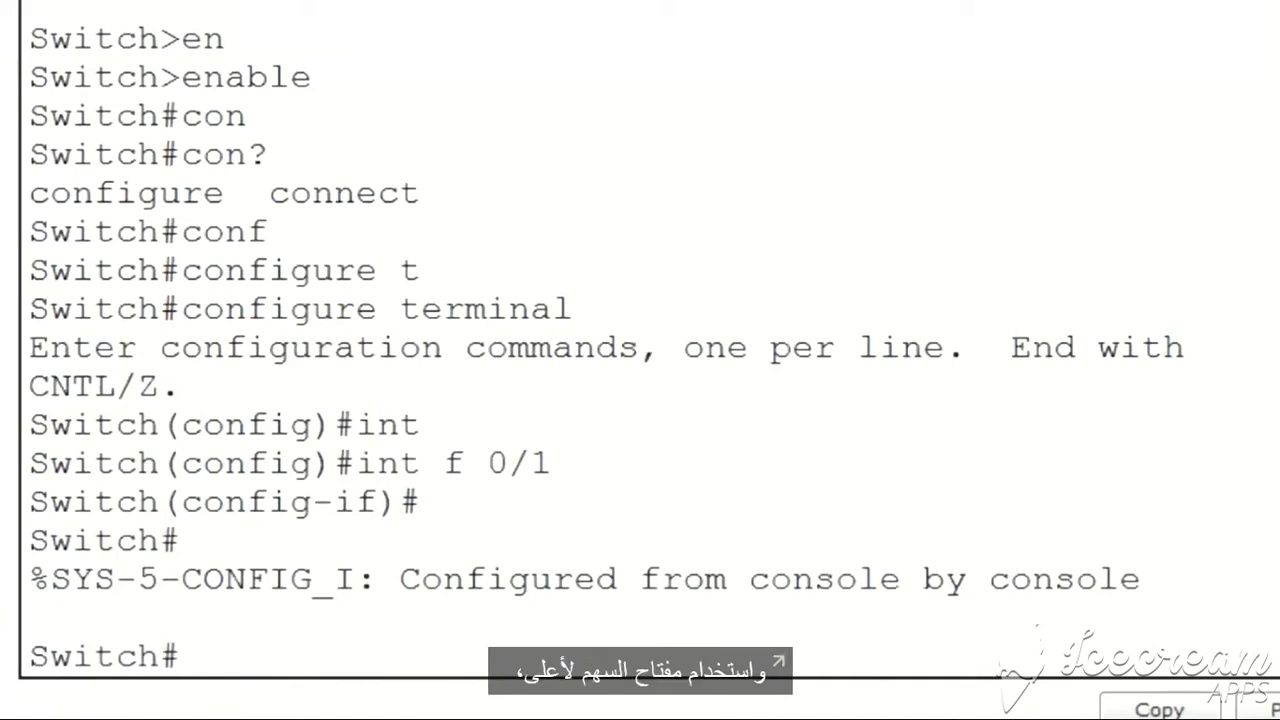
Browse command history with Up/Down through enable and configure terminal, ending on an empty prompt.
{"action": "key", "text": "Up"}
{"action": "key", "text": "Up"}
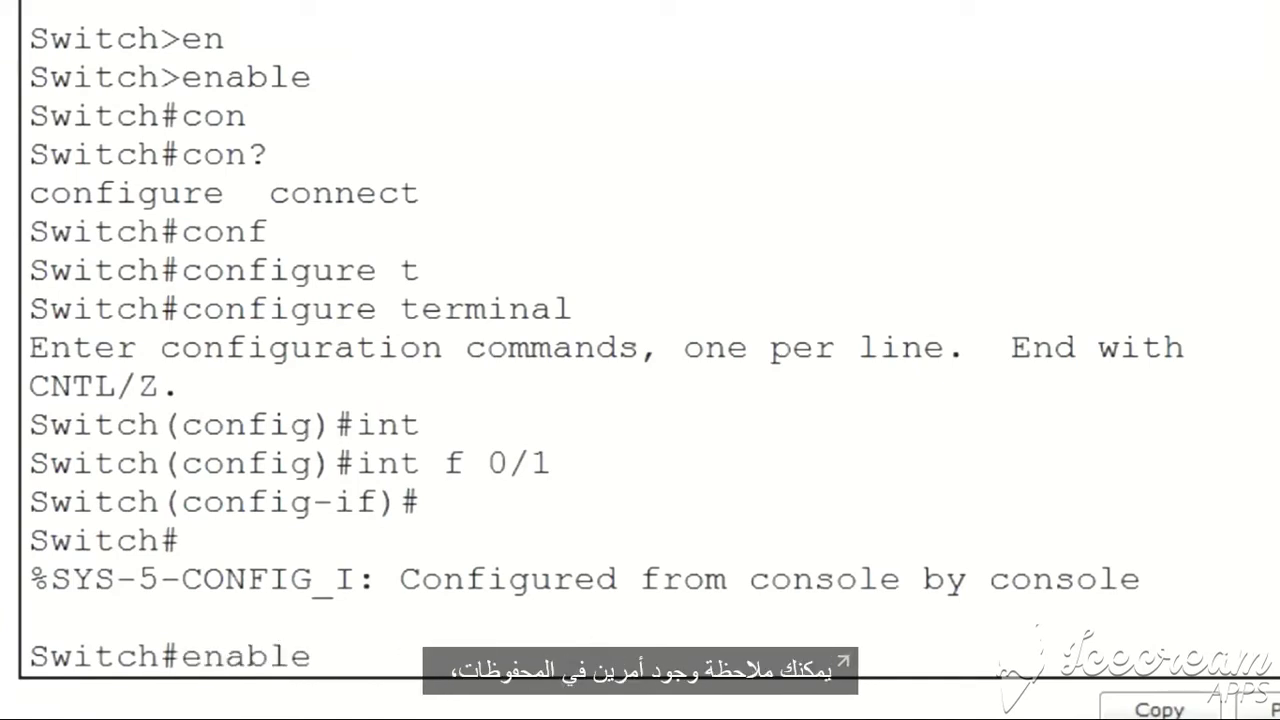
{"action": "key", "text": "Down"}
{"action": "key", "text": "Up"}
{"action": "key", "text": "Up"}
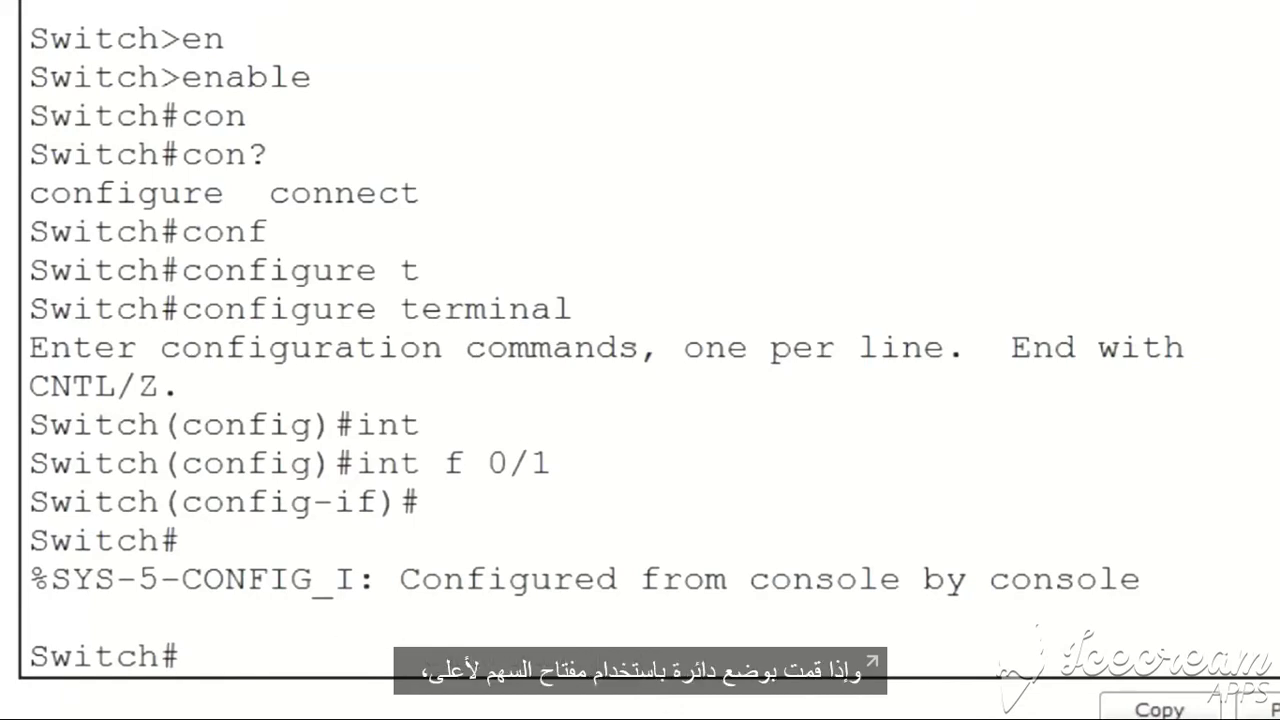
{"action": "key", "text": "Up"}
{"action": "key", "text": "Up"}
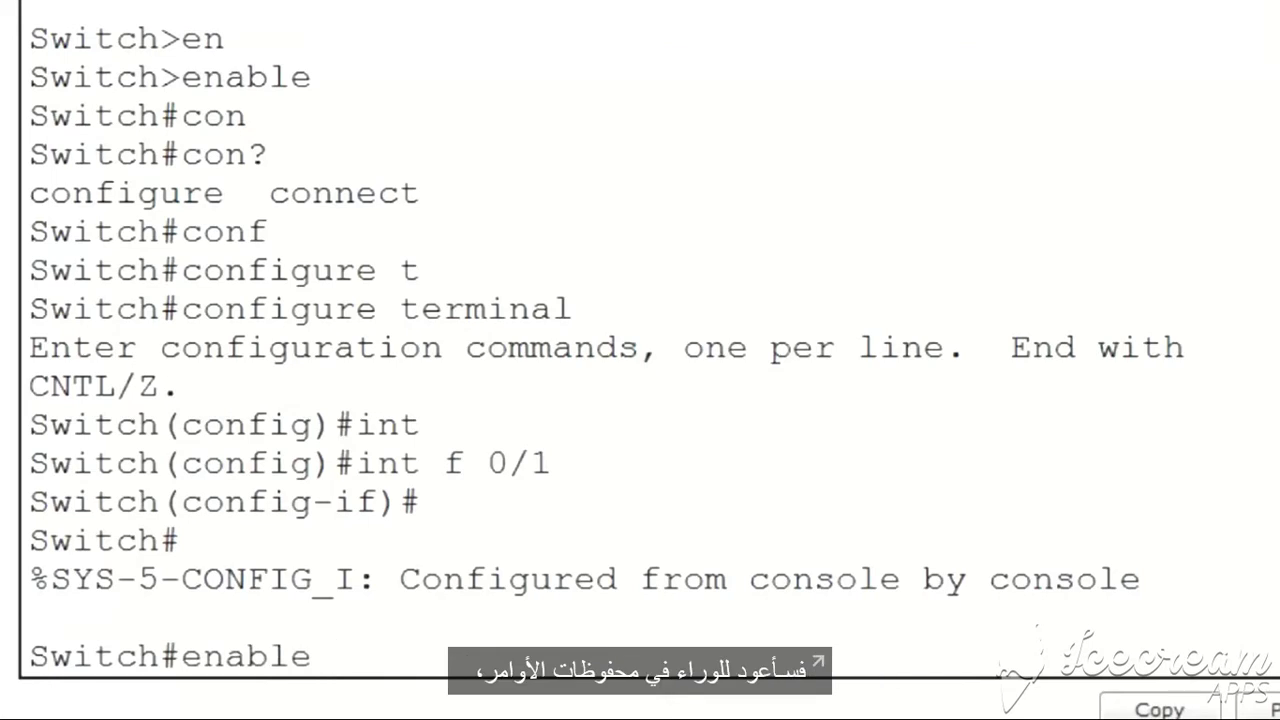
{"action": "key", "text": "Down"}
{"action": "key", "text": "Down"}
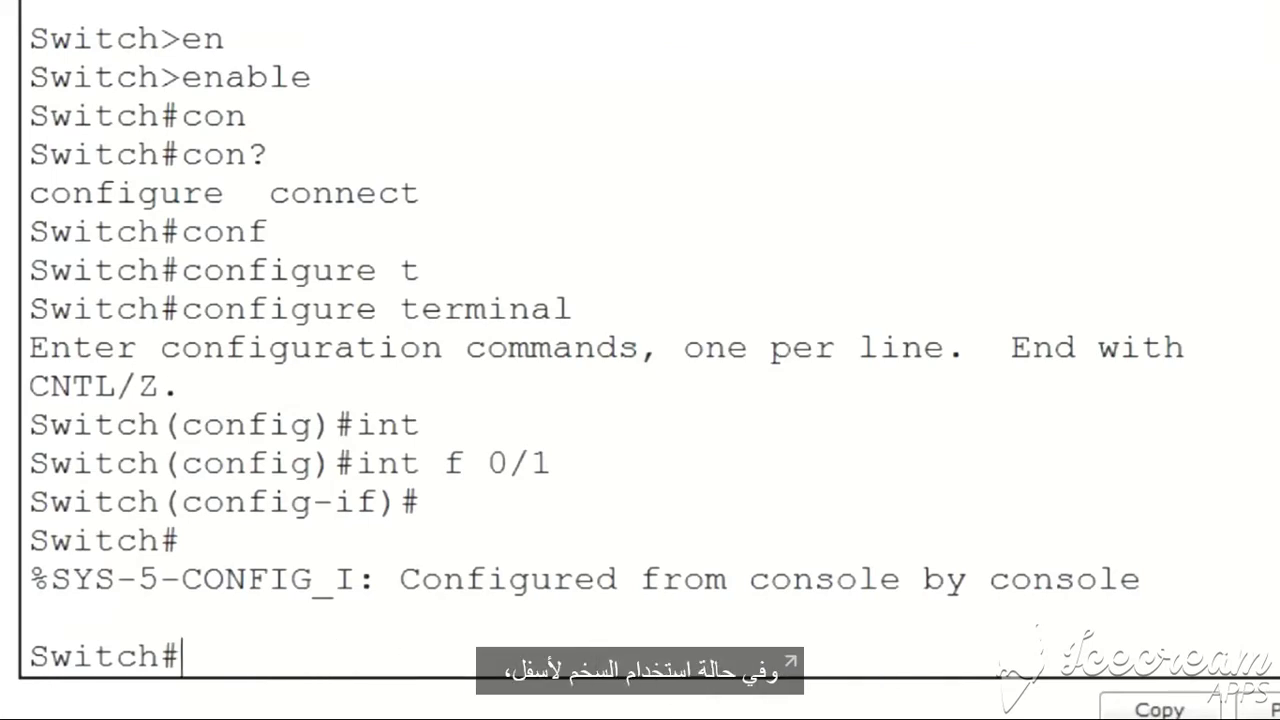
{"action": "key", "text": "Up"}
{"action": "key", "text": "Up"}
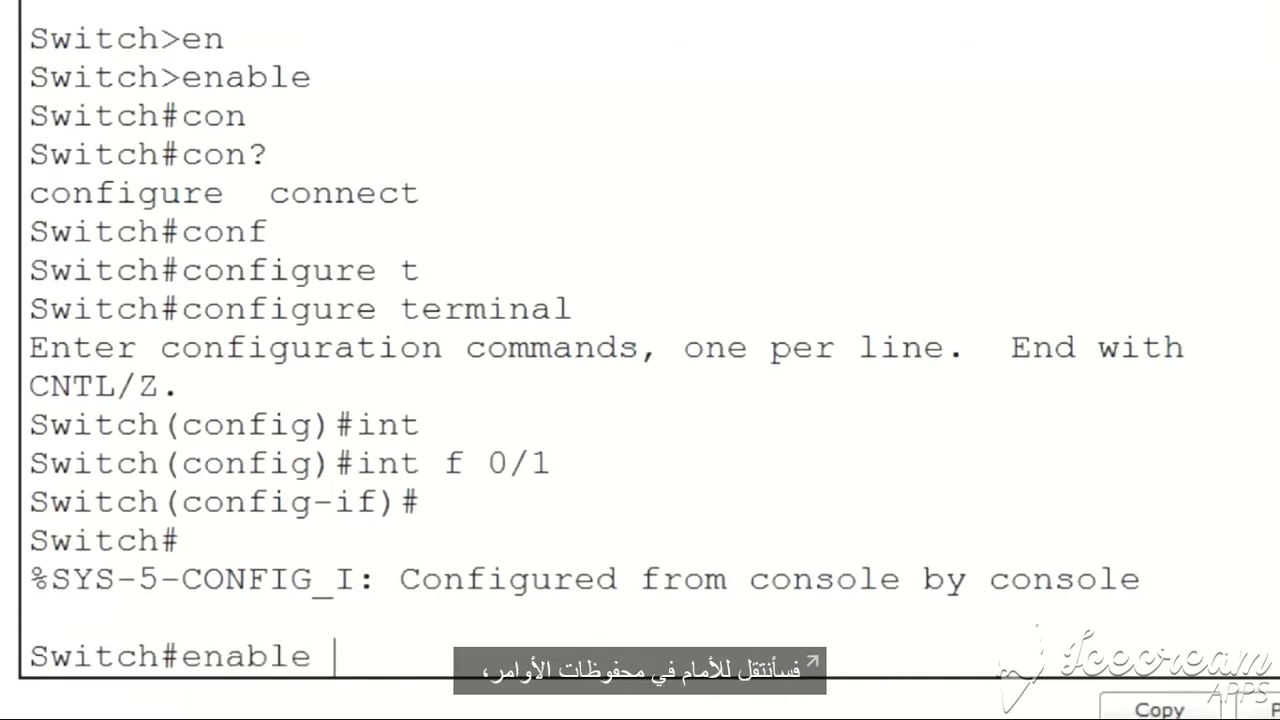
{"action": "key", "text": "Down"}
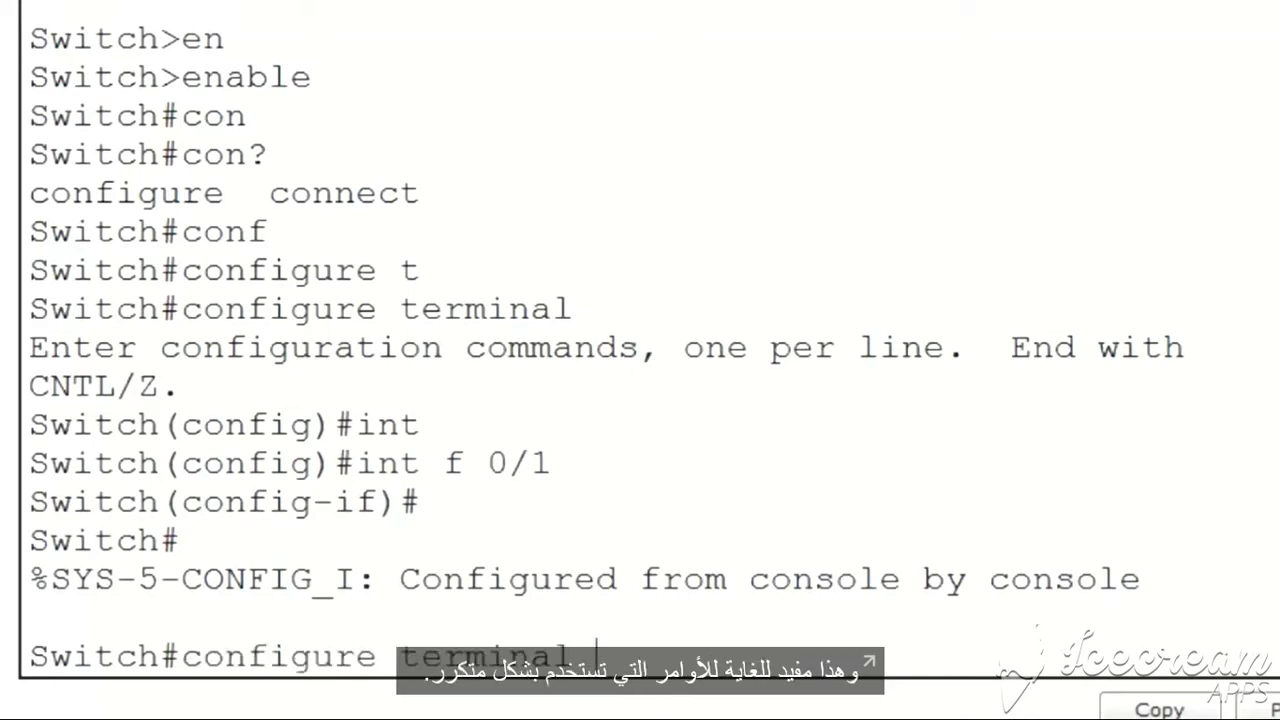
{"action": "key", "text": "Down"}
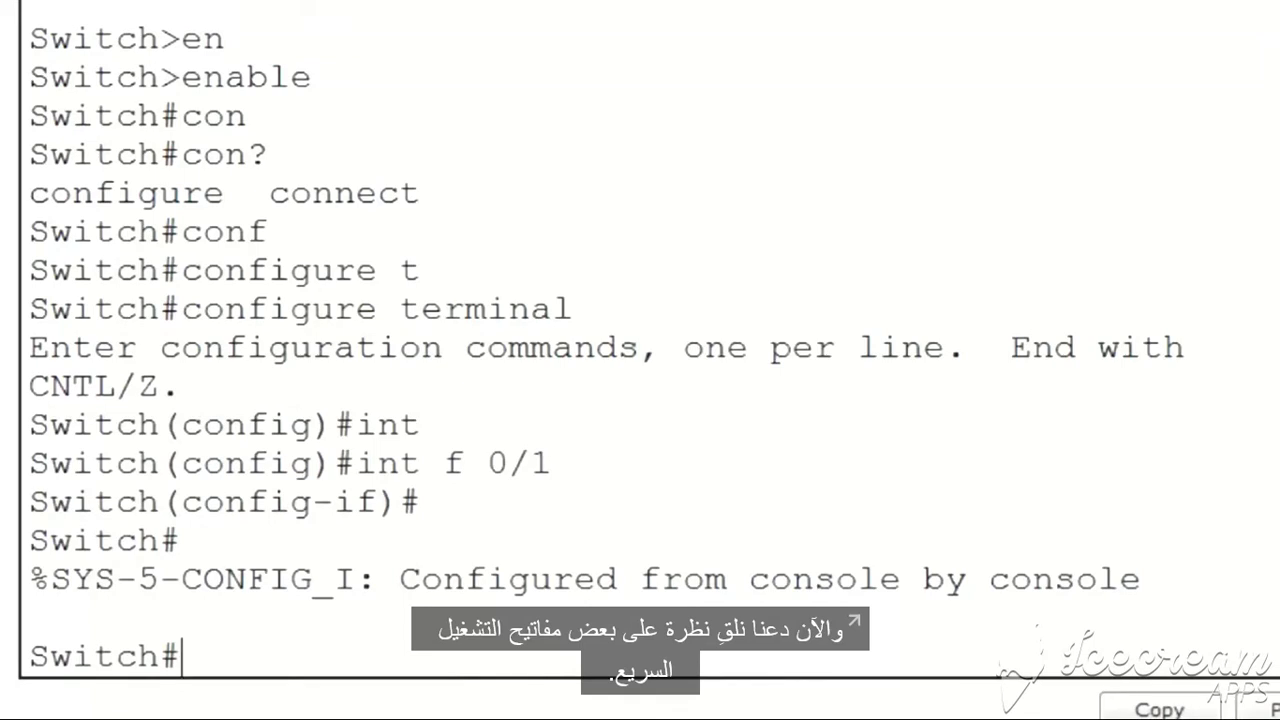
Enter global configuration with conf t, then Ctrl+Z back to the Switch# prompt.
{"action": "type", "text": "conf"}
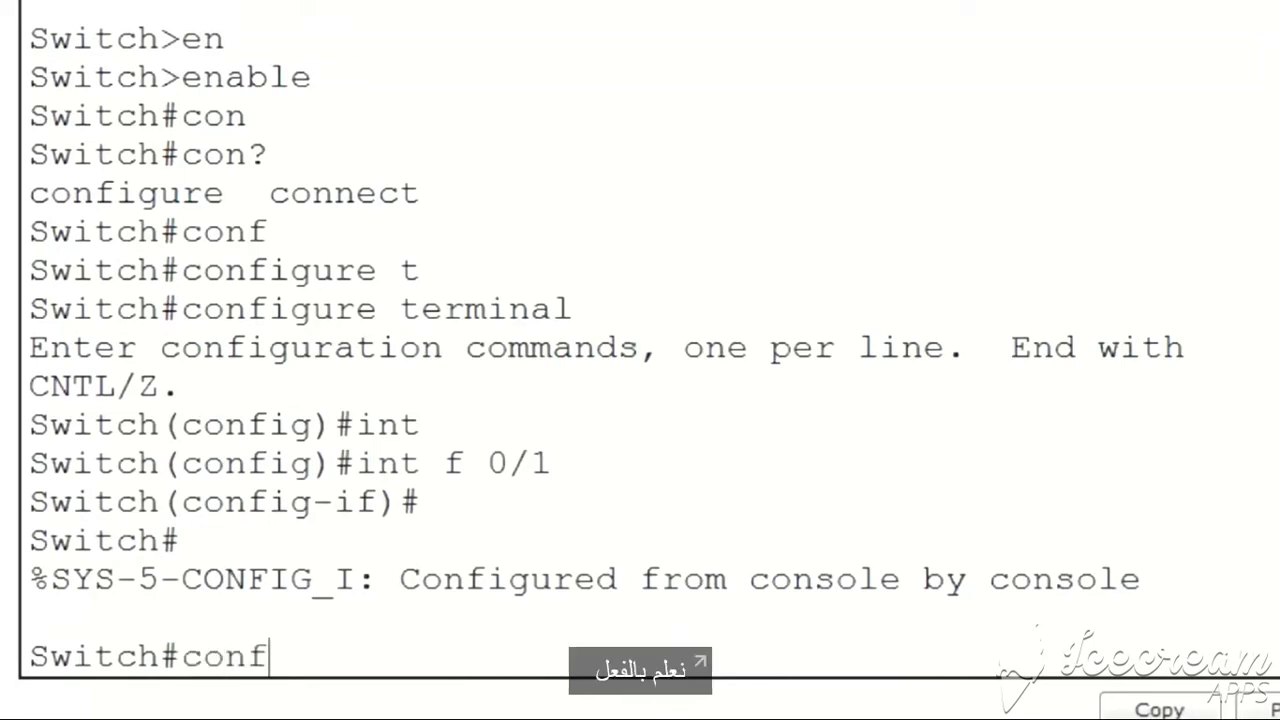
{"action": "type", "text": " t"}
{"action": "key", "text": "Return"}
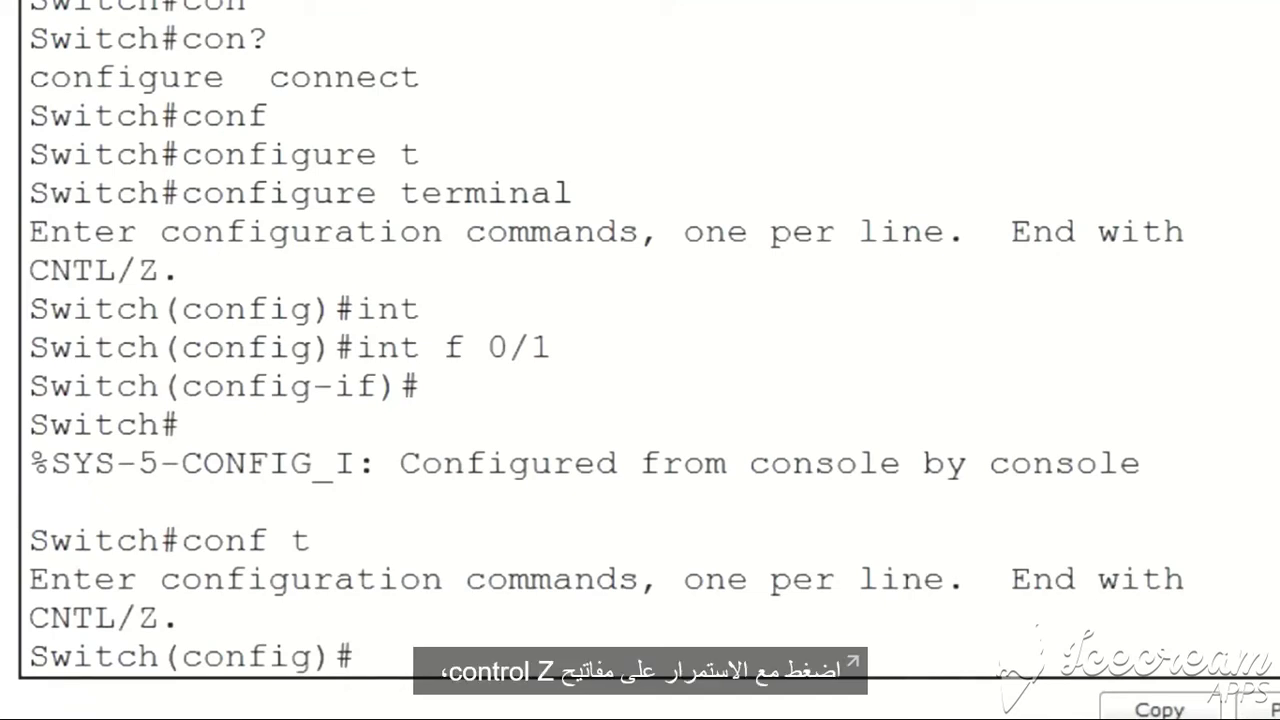
{"action": "key", "text": "ctrl+z"}
{"action": "key", "text": "Return"}
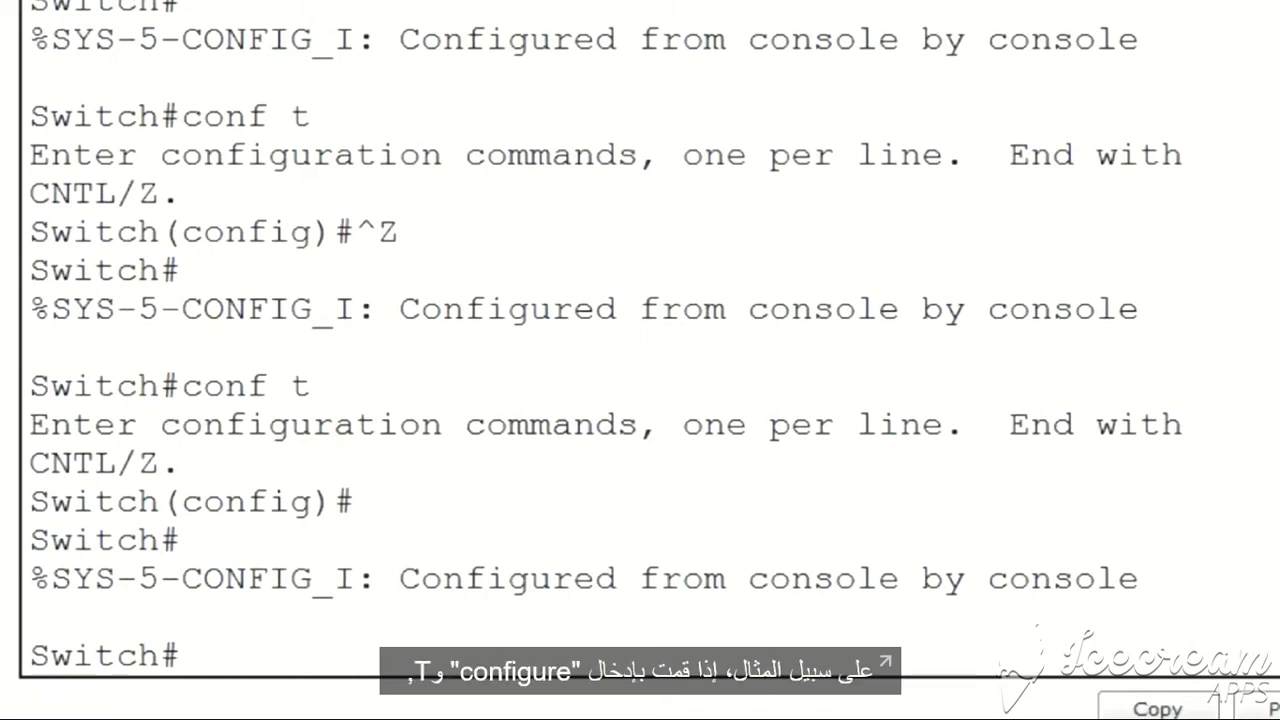
Abort a half-typed configure t line with Ctrl+C and type configure on a fresh line.
{"action": "type", "text": "configure t"}
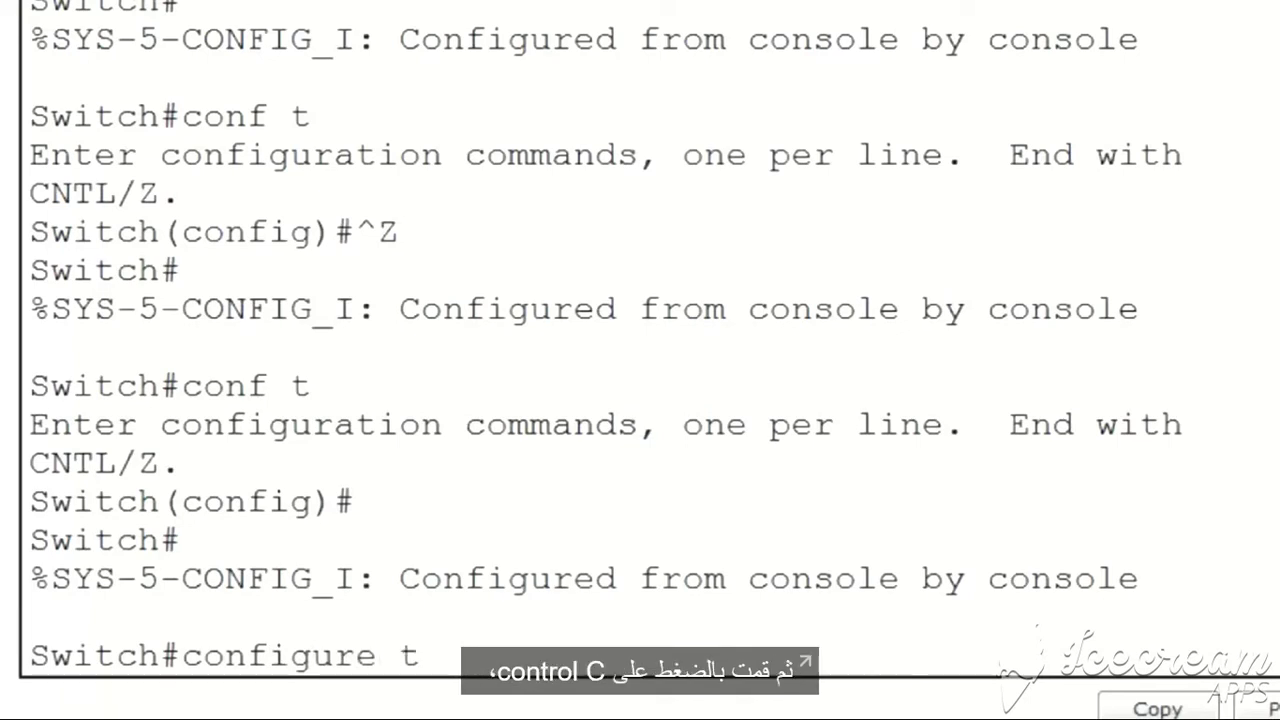
{"action": "key", "text": "ctrl+c"}
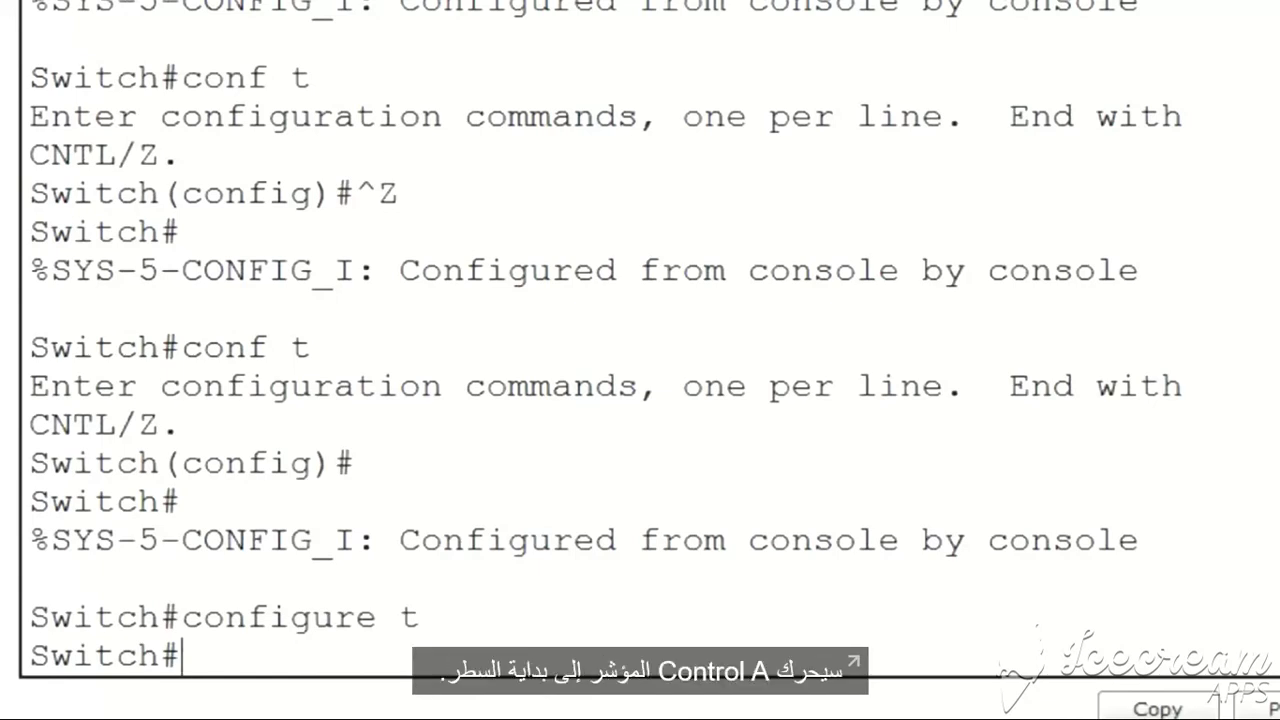
{"action": "type", "text": "configure"}
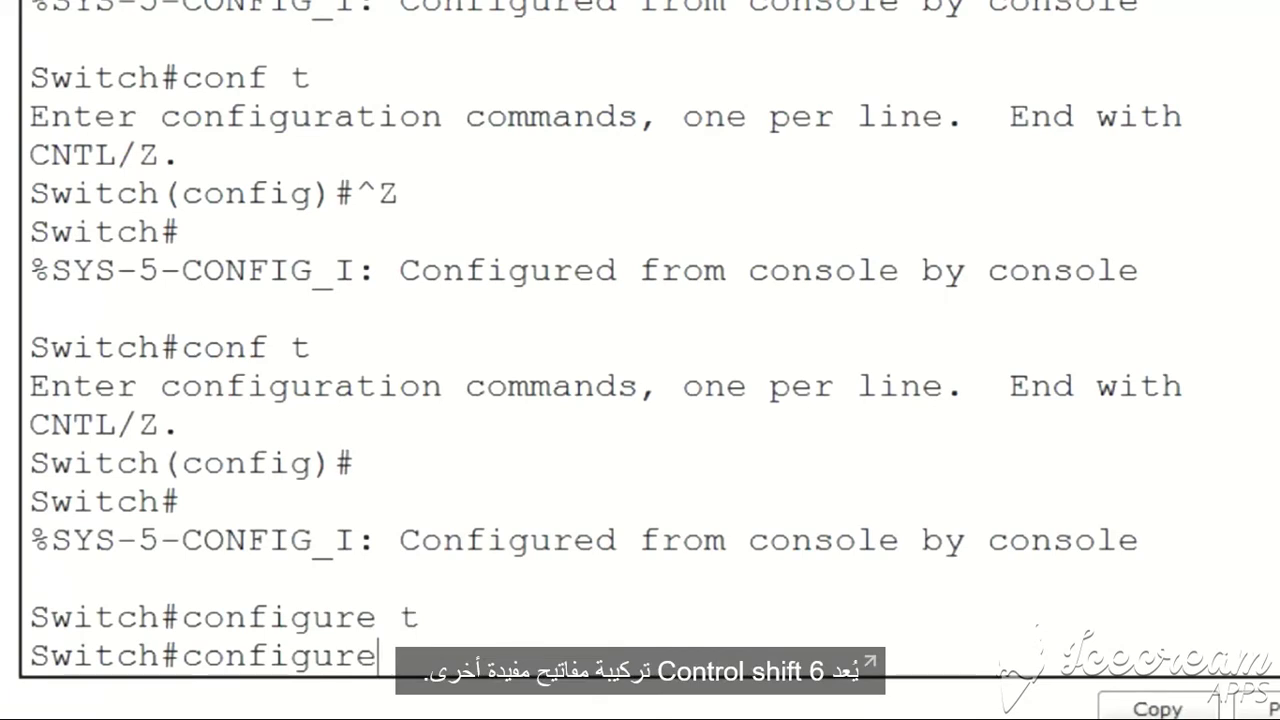
Replace the line with the misspelled conrtigure and run it, triggering a domain name lookup.
{"action": "key", "text": "BackSpace"}
{"action": "key", "text": "BackSpace"}
{"action": "key", "text": "BackSpace"}
{"action": "key", "text": "BackSpace"}
{"action": "key", "text": "BackSpace"}
{"action": "key", "text": "BackSpace"}
{"action": "key", "text": "BackSpace"}
{"action": "key", "text": "BackSpace"}
{"action": "key", "text": "BackSpace"}
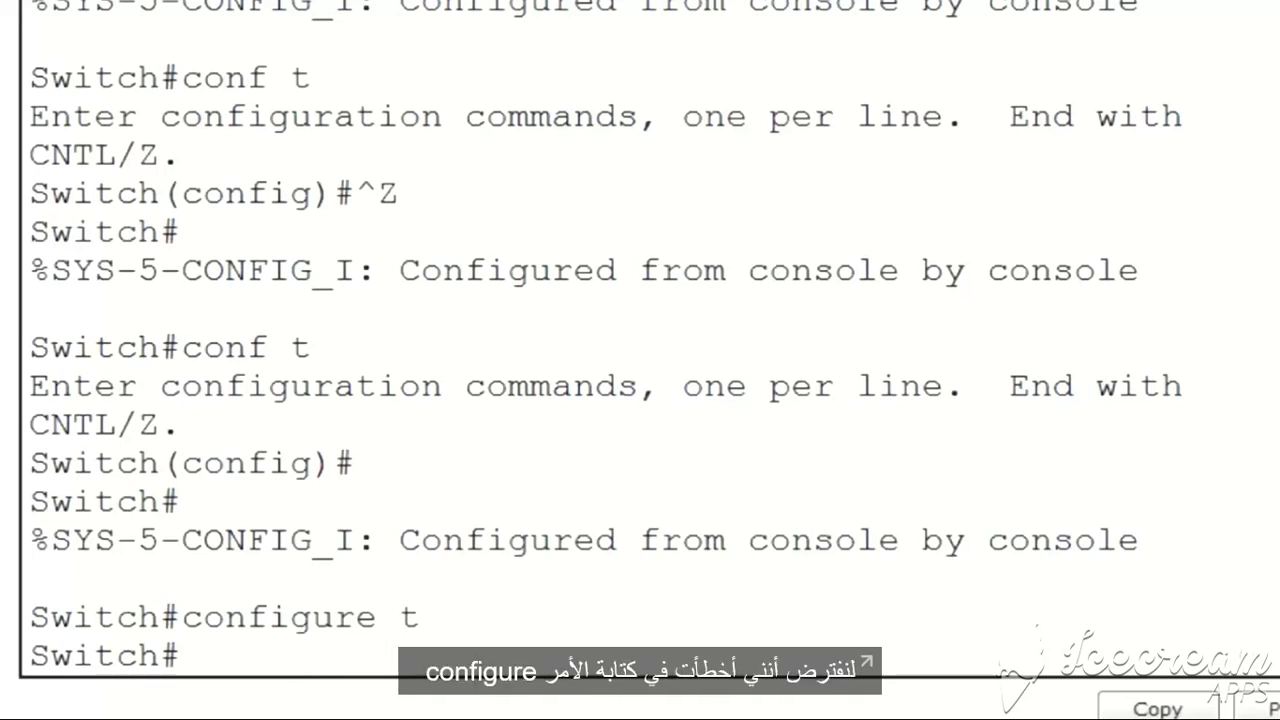
{"action": "type", "text": "conrtigure"}
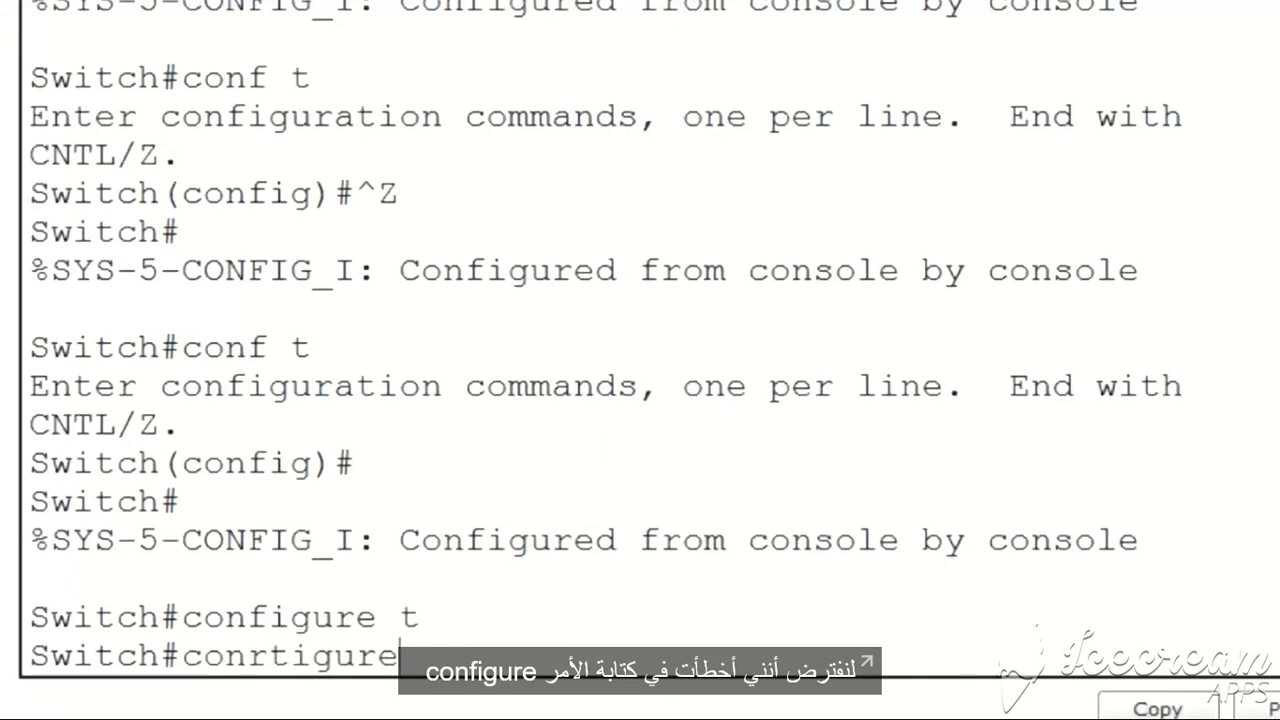
{"action": "key", "text": "Return"}
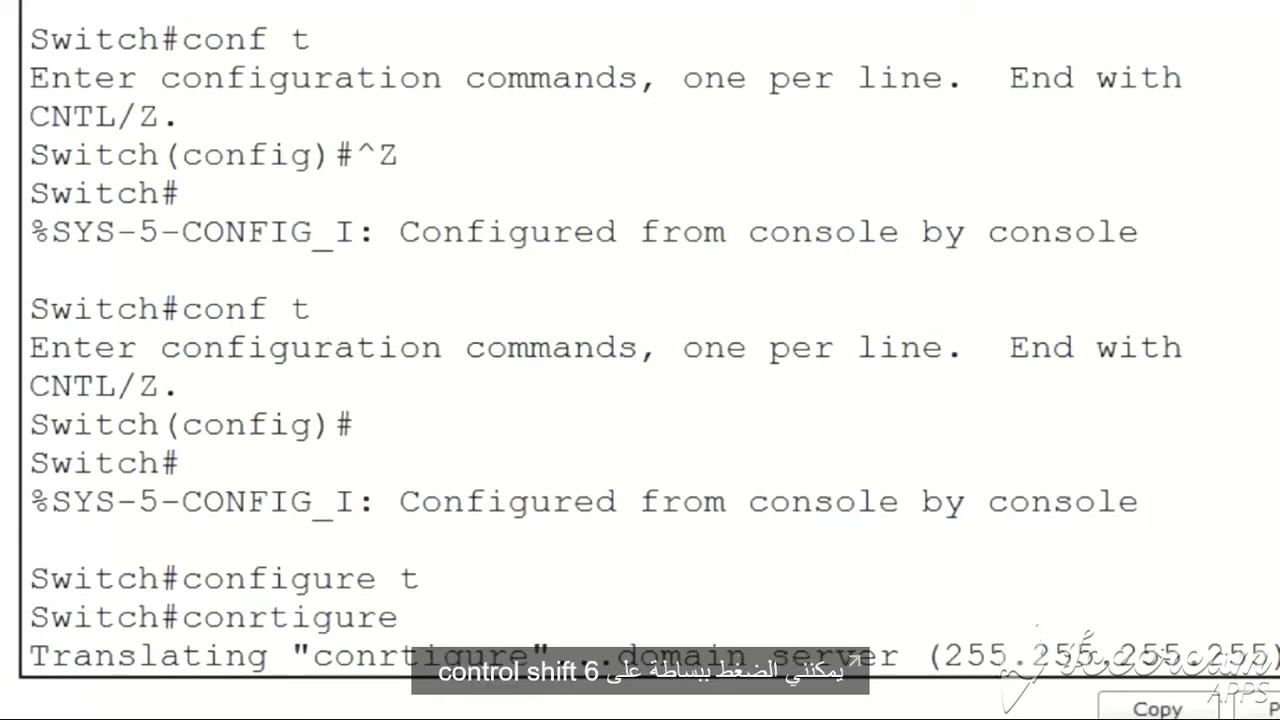
Abort the name lookup with Ctrl+Shift+6 and bring up the PuTTY COM1 switch console.
{"action": "key", "text": "ctrl+shift+6"}
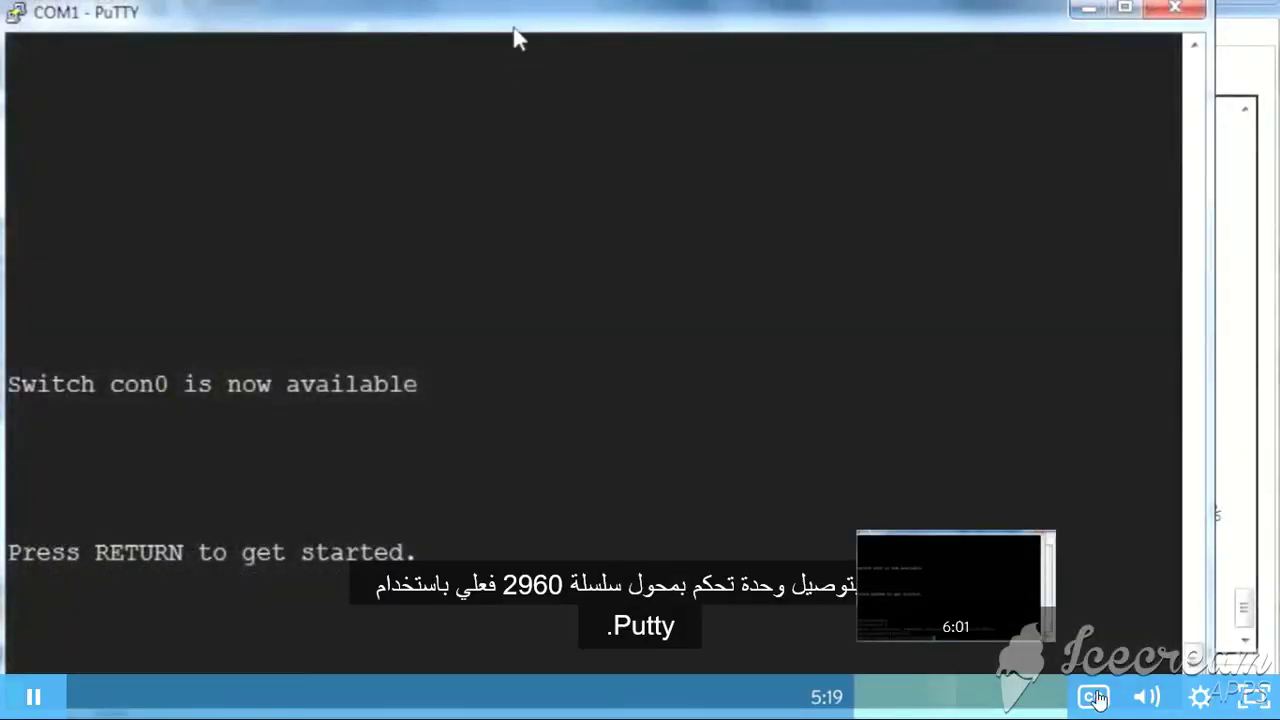
{"action": "left_click", "coordinate": [741, 582]}
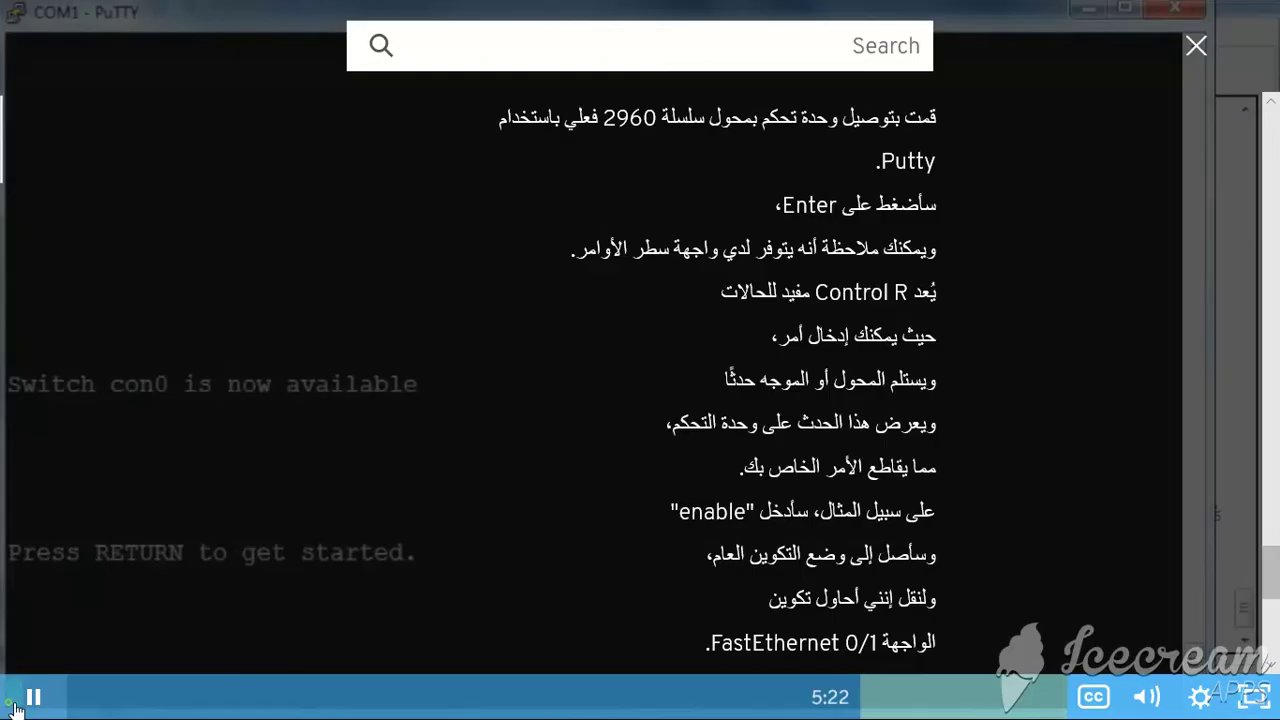